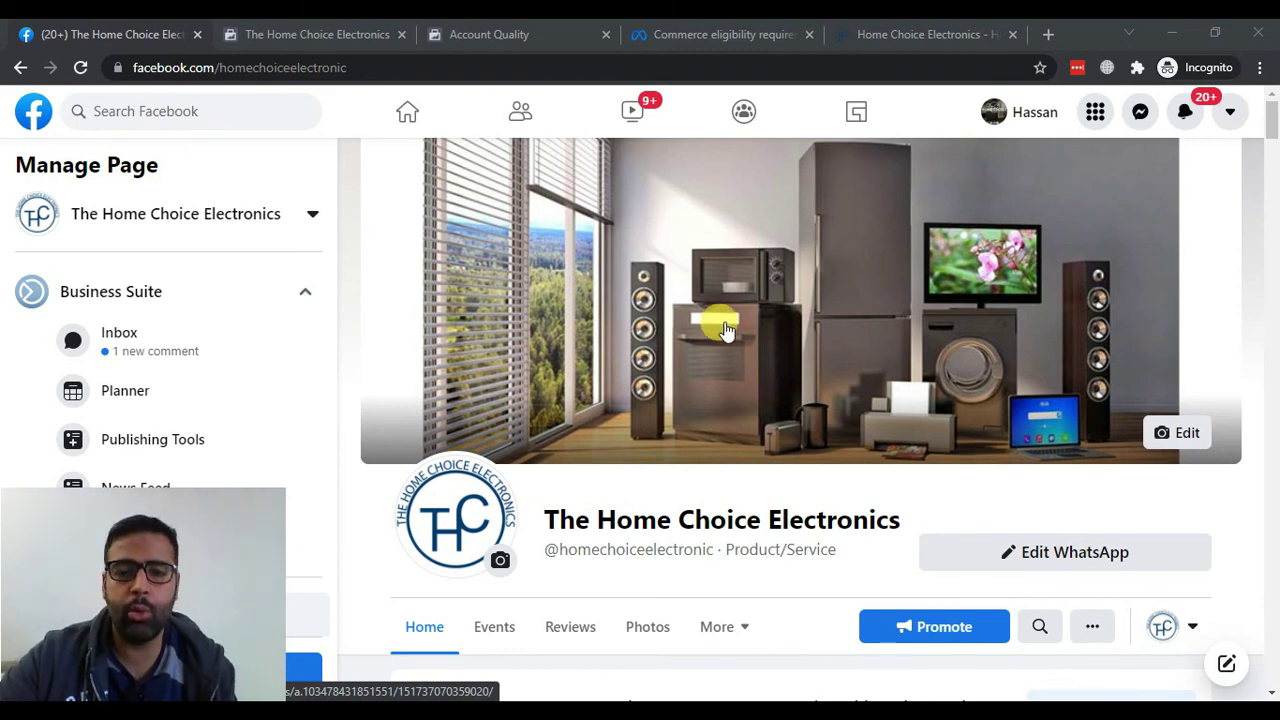
Examine The Home Choice Electronics Facebook Page, including its name, recent posts and publisher details
scroll(727, 330, "down", 2)
left_click_drag(538, 328, 891, 323)
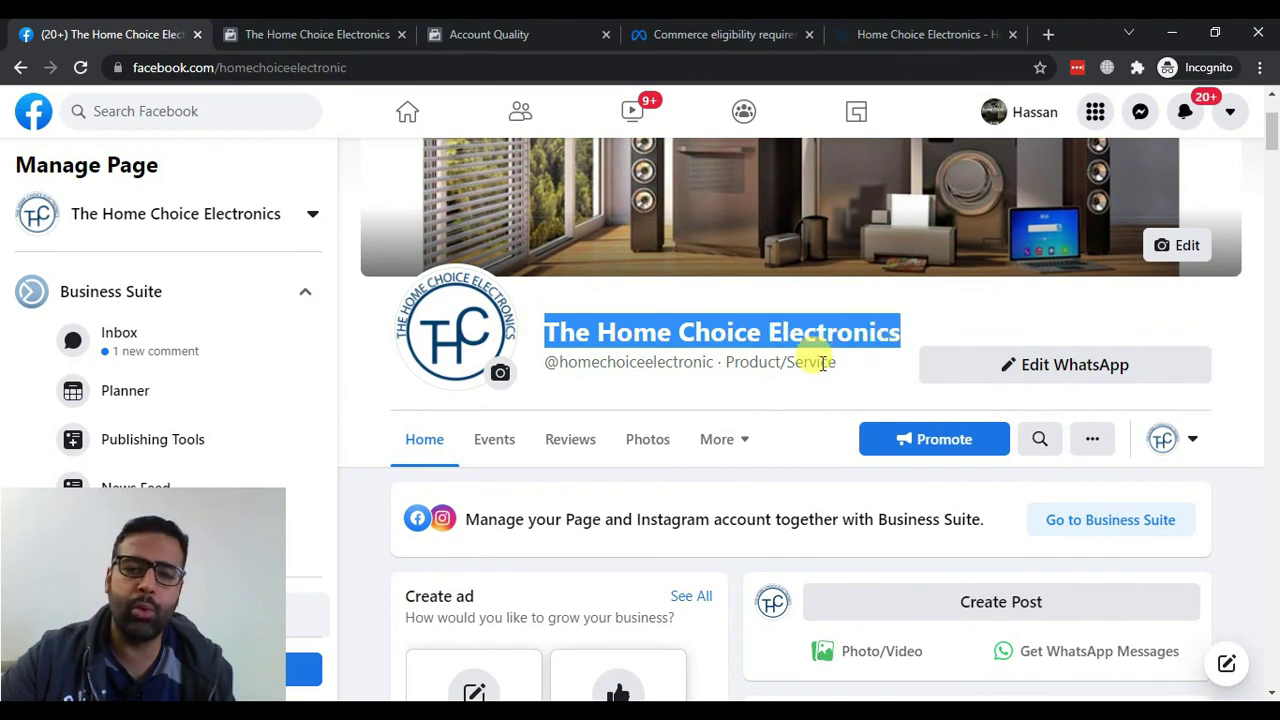
scroll(743, 368, "down", 5)
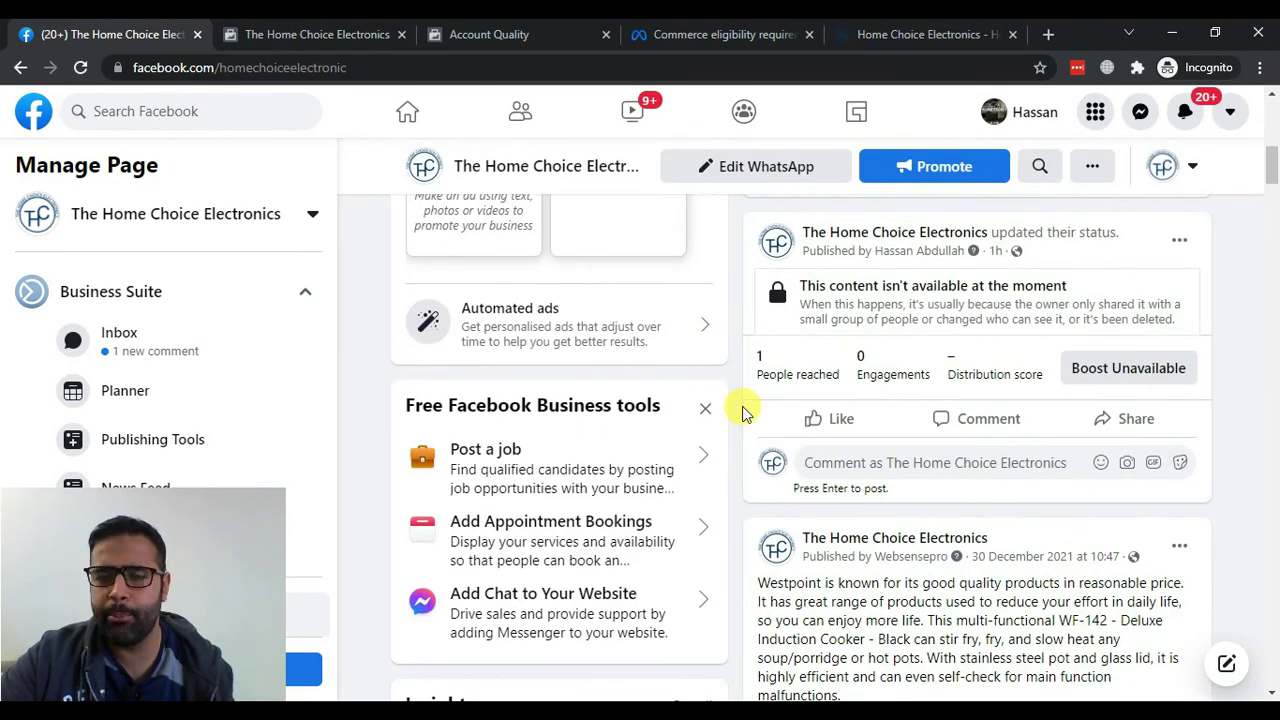
scroll(737, 380, "down", 2)
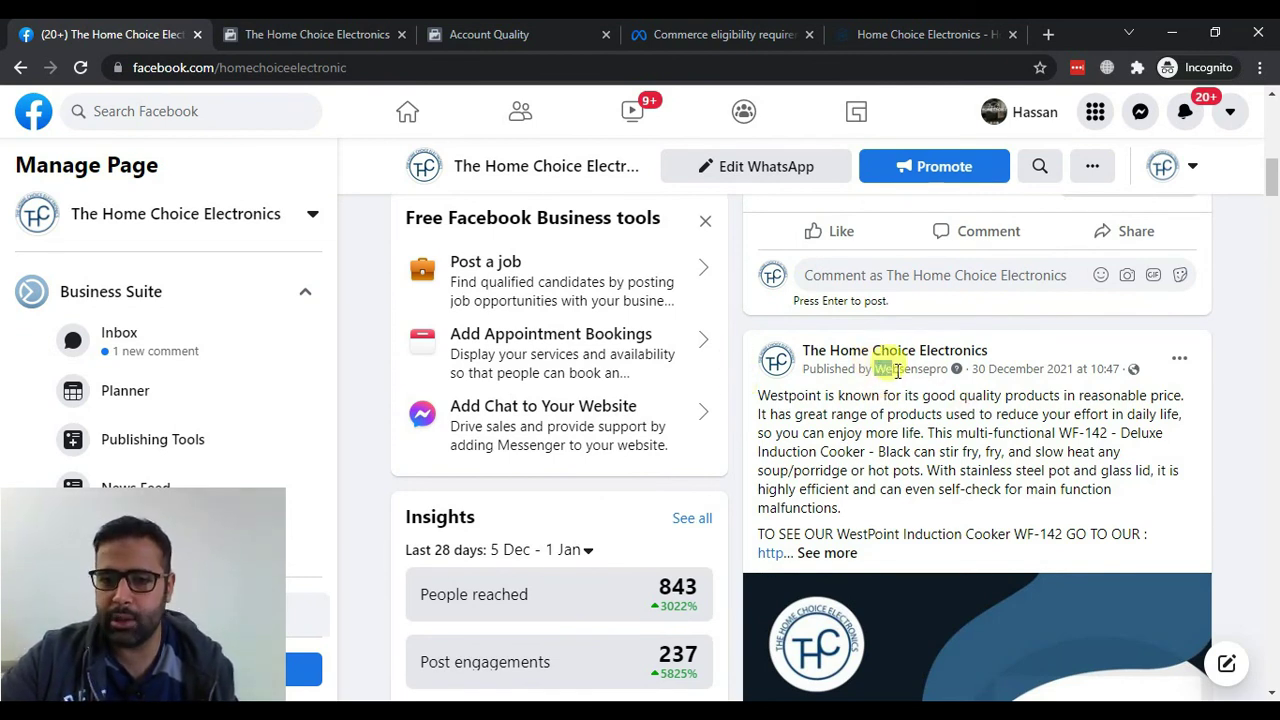
left_click_drag(876, 369, 955, 370)
left_click(885, 424)
scroll(778, 420, "down", 1)
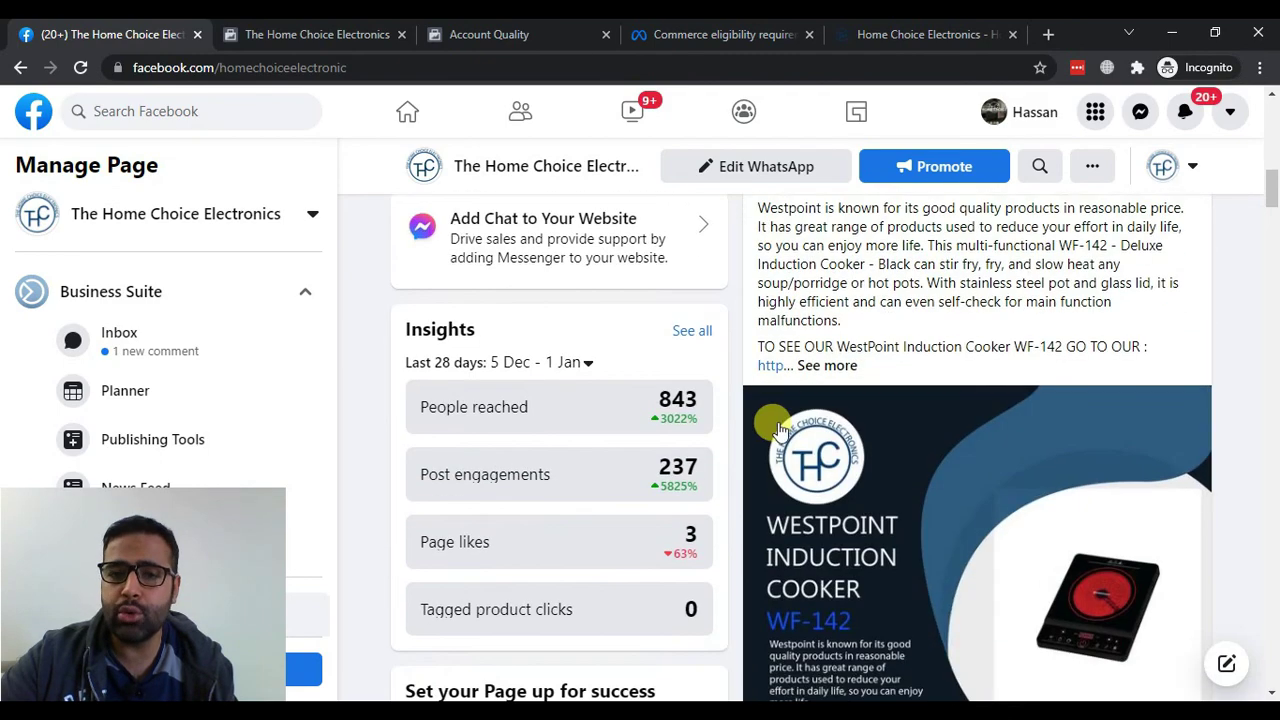
scroll(771, 430, "up", 10)
scroll(690, 357, "down", 4)
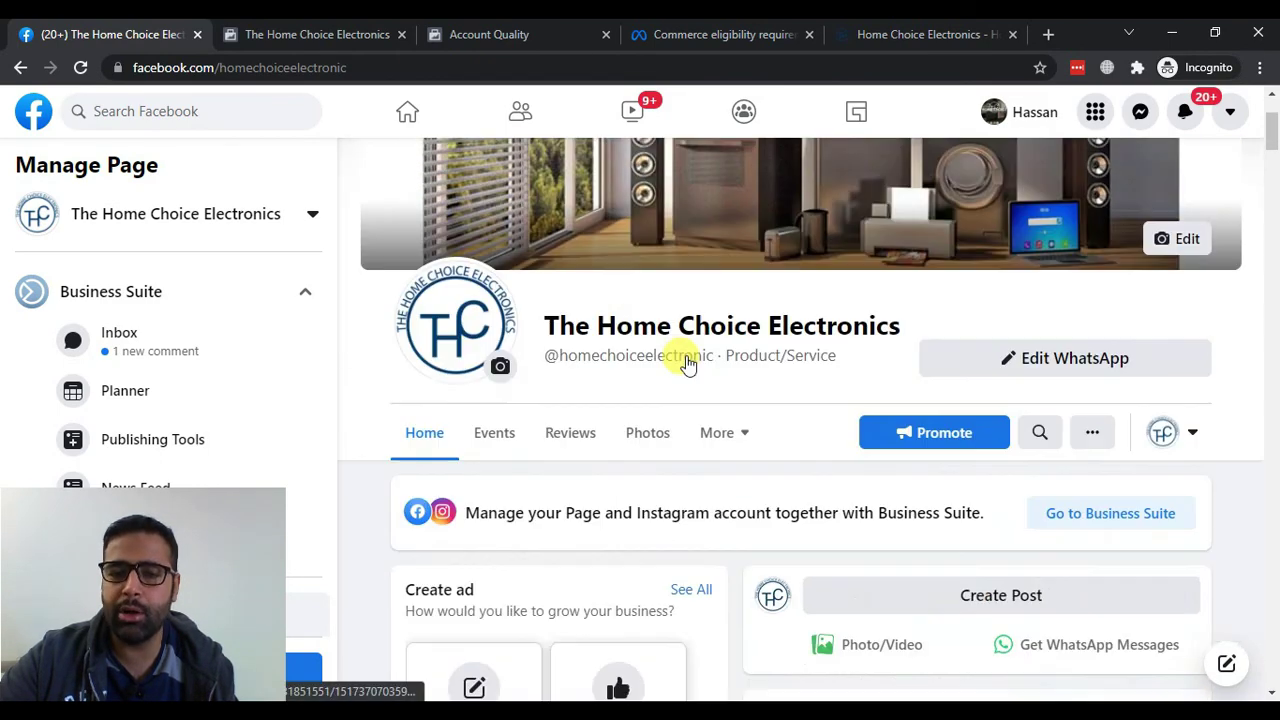
scroll(686, 357, "up", 3)
Check the action-needed notice about the commerce account in the shop's Commerce Manager overview
left_click(322, 36)
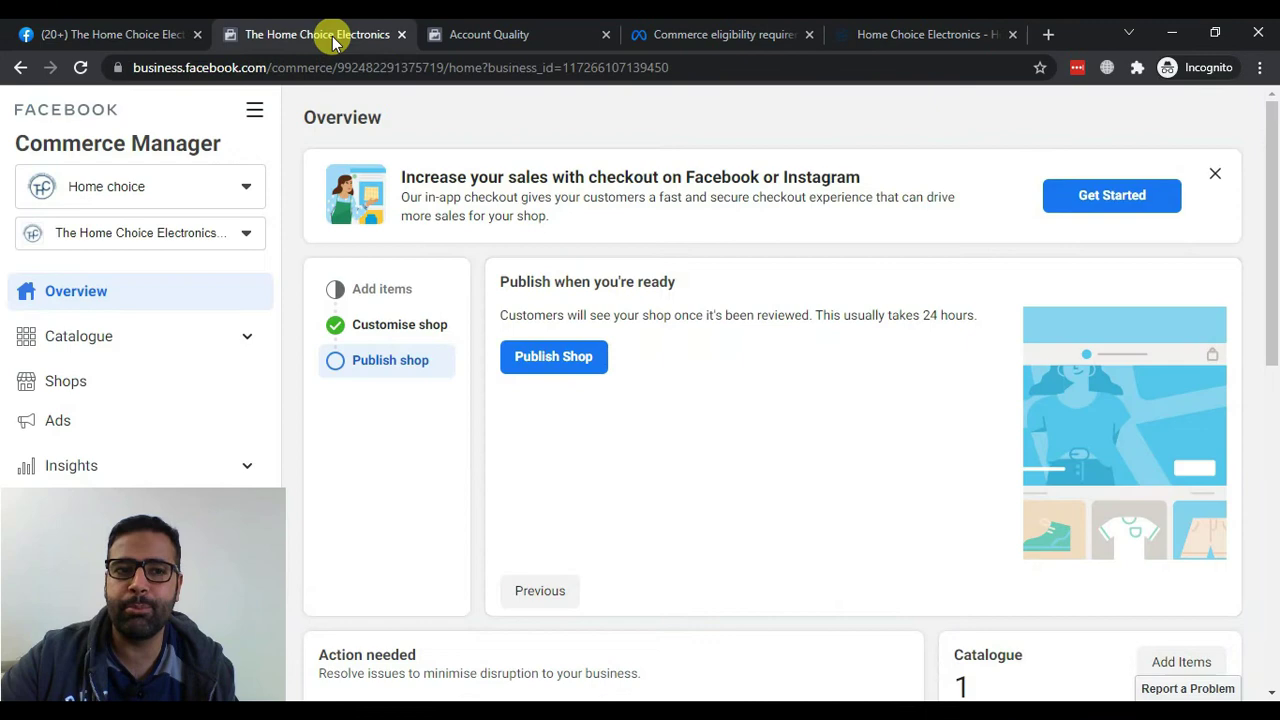
scroll(686, 244, "down", 2)
scroll(686, 244, "down", 2)
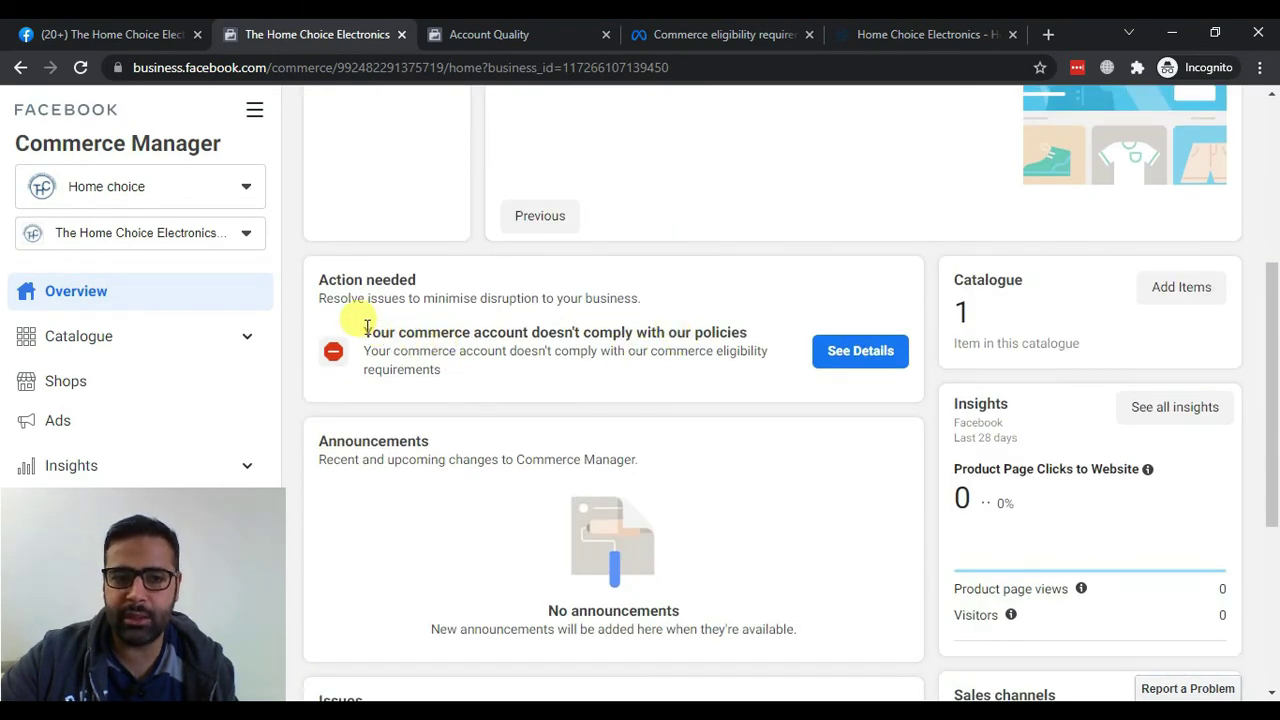
left_click_drag(368, 326, 749, 323)
left_click(719, 353)
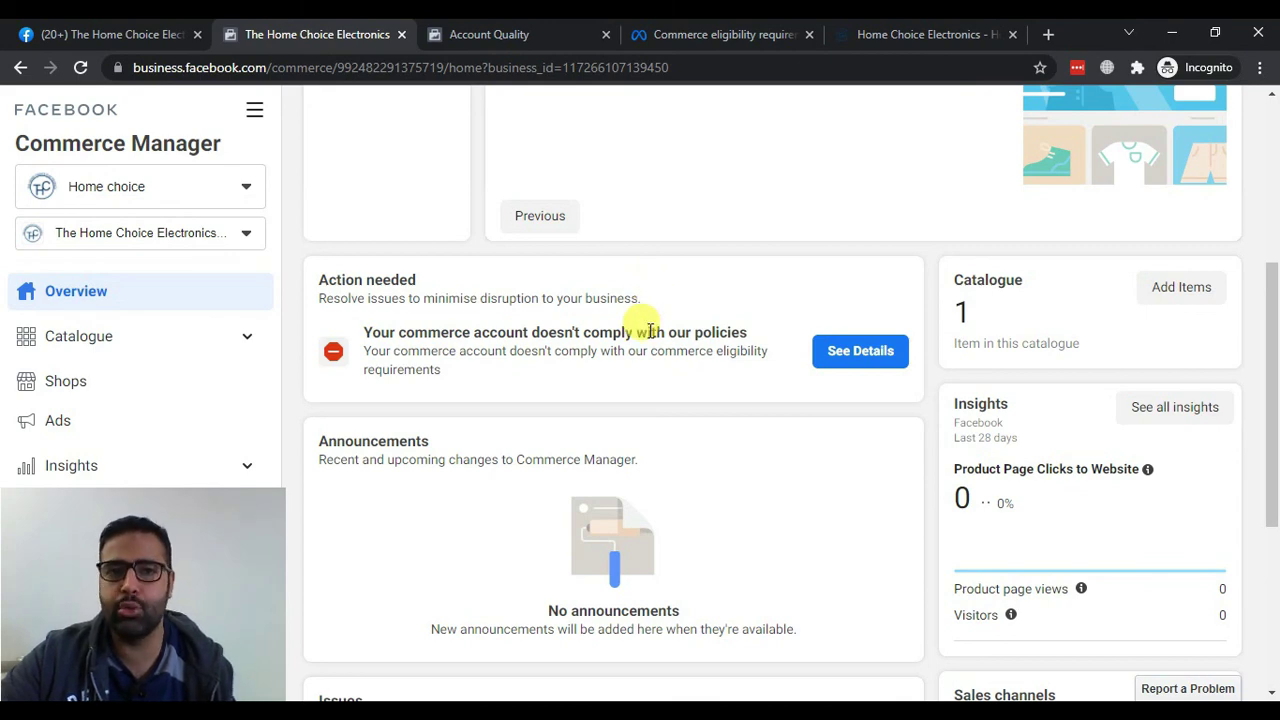
scroll(700, 394, "up", 4)
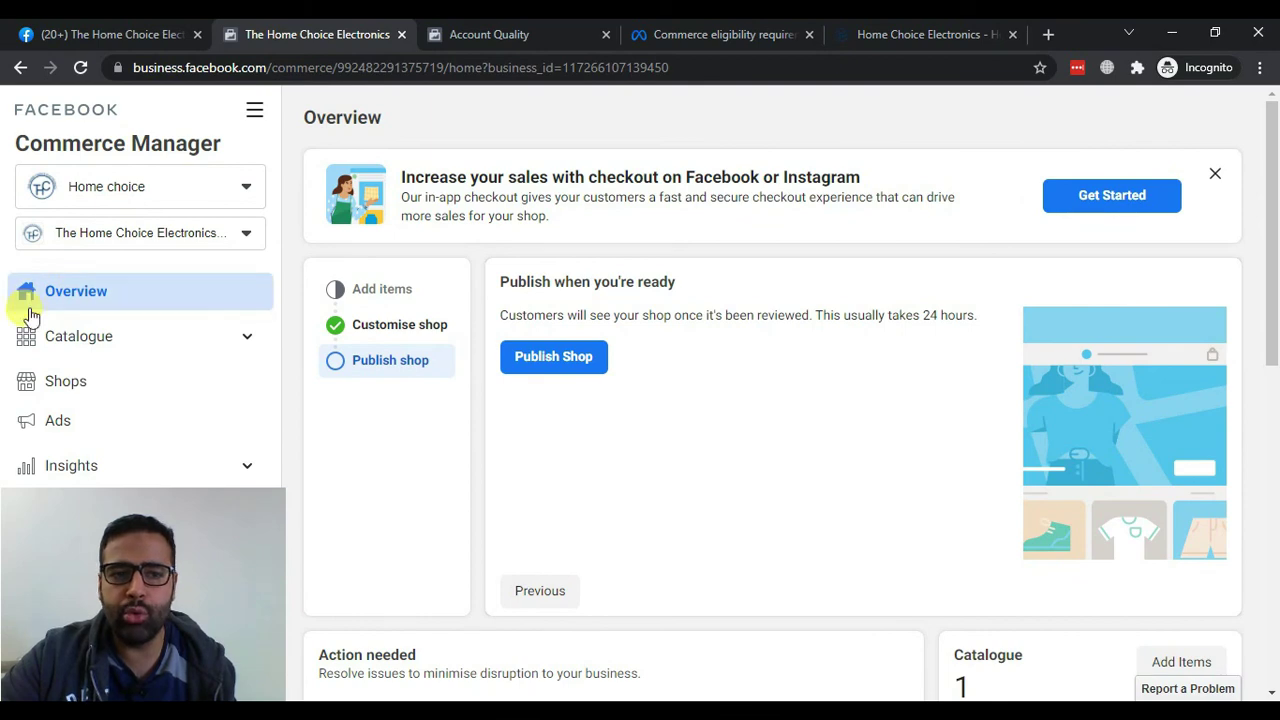
Open Commerce Manager from the Facebook Page's shop management section
left_click(118, 30)
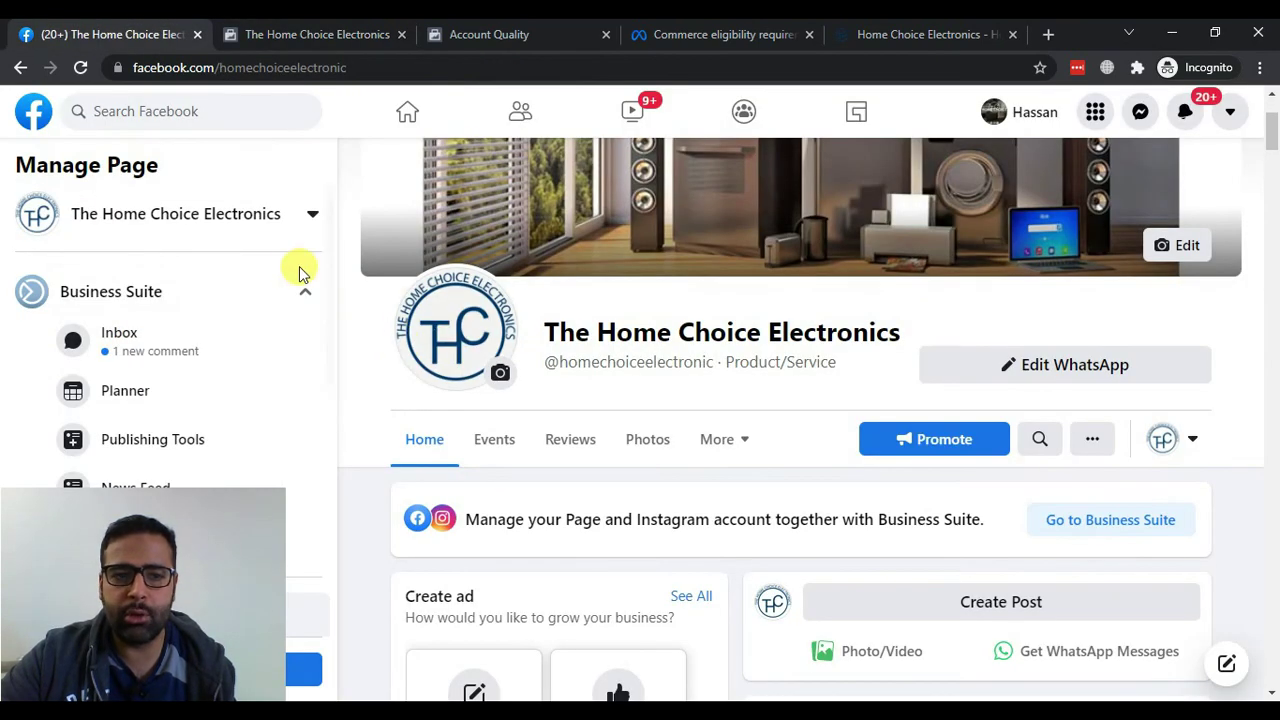
scroll(240, 275, "down", 2)
scroll(240, 275, "down", 2)
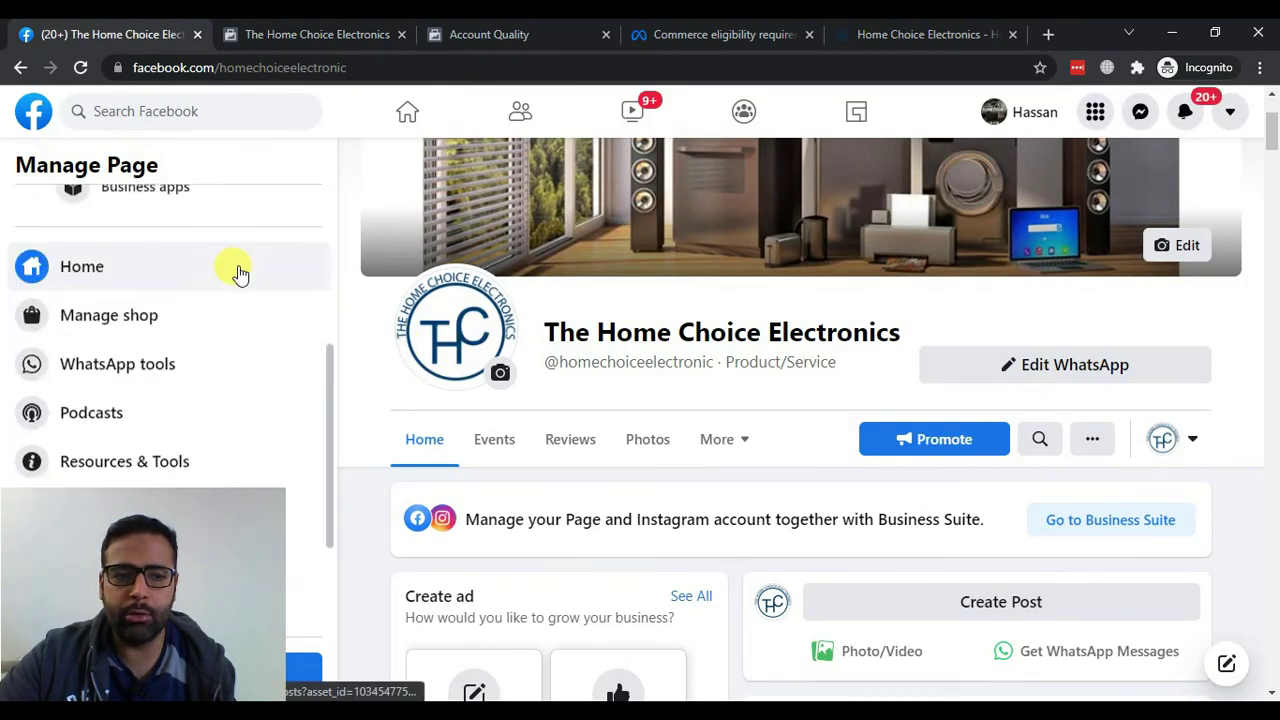
left_click(113, 298)
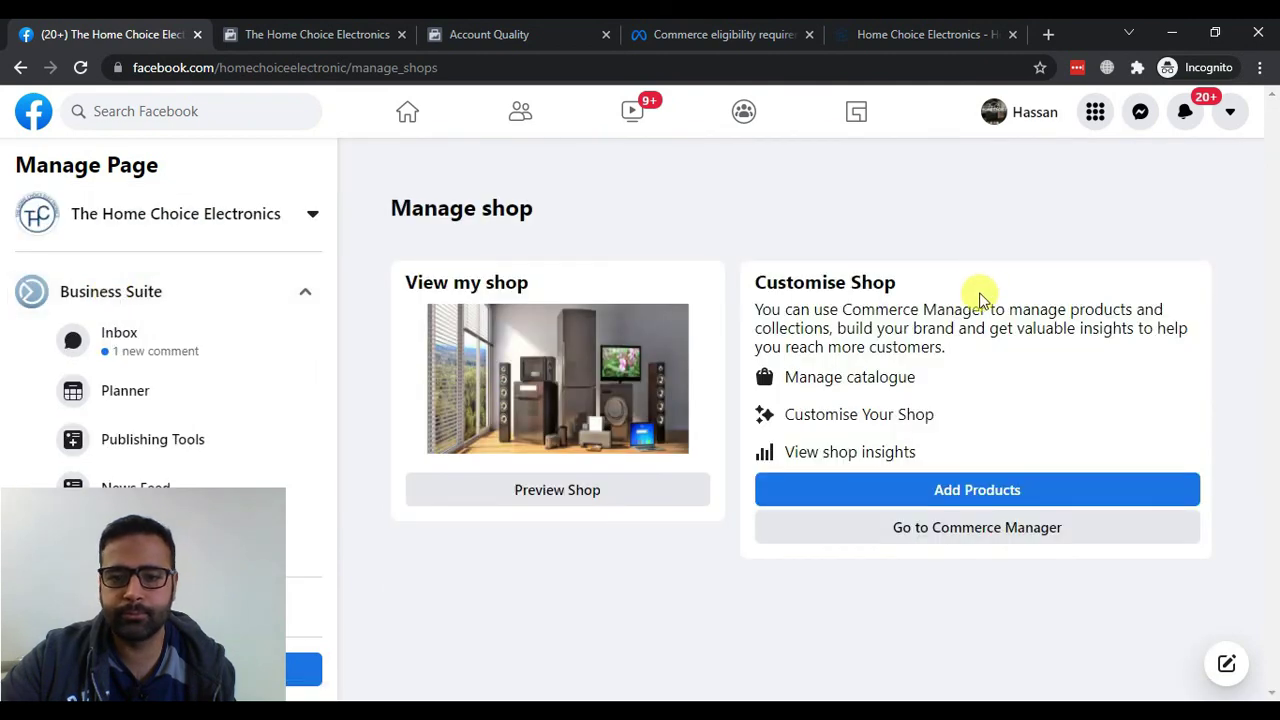
left_click(946, 536)
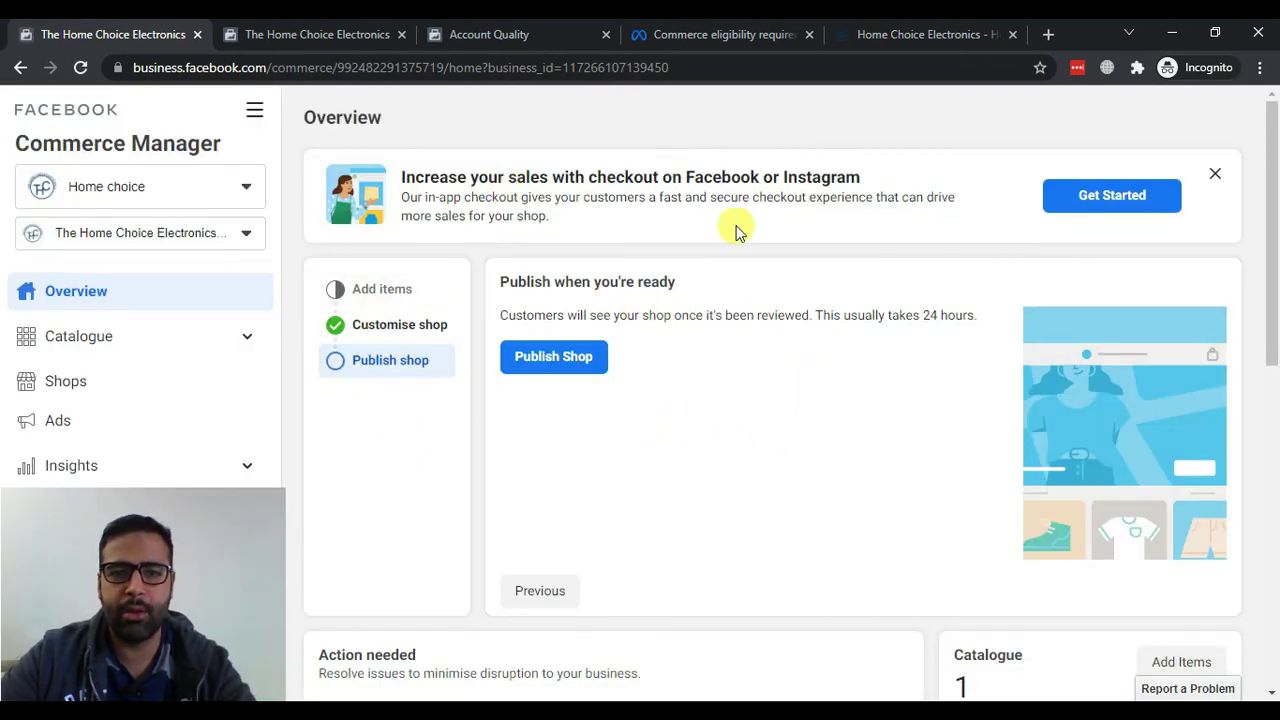
View the details of the commerce account's policy issue and go to its Account Quality page
scroll(734, 229, "down", 4)
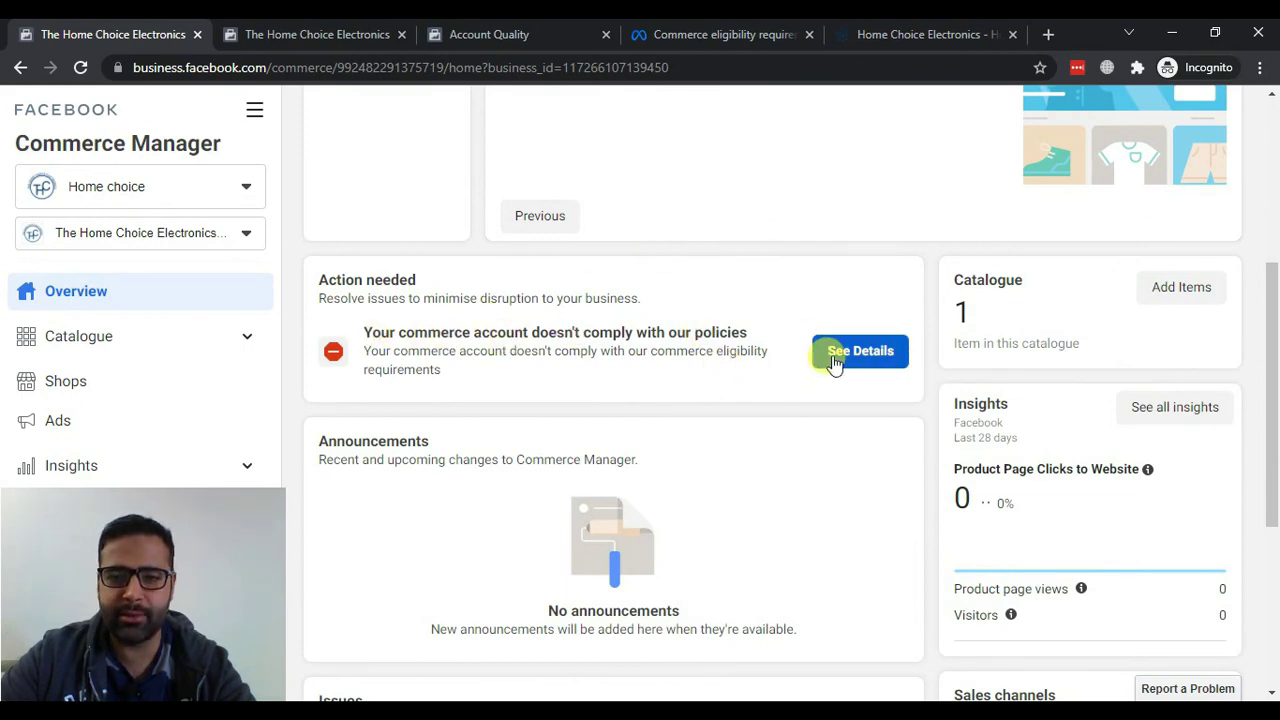
left_click(834, 358)
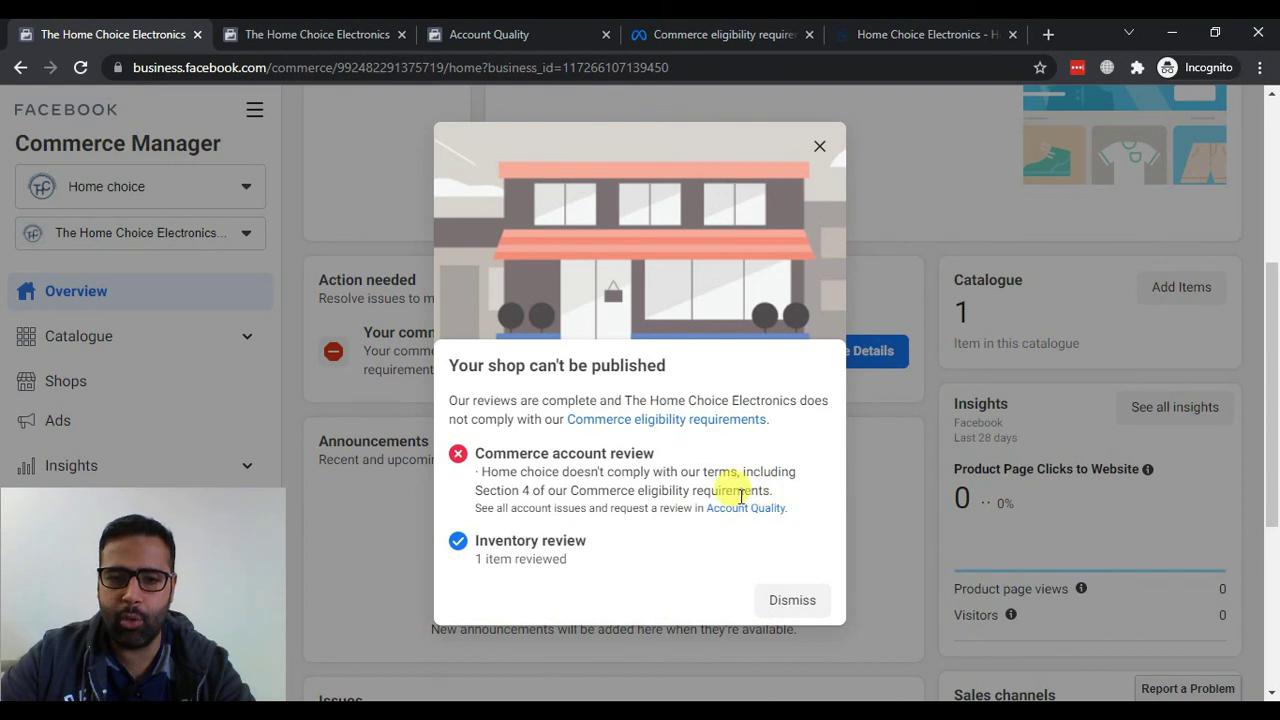
left_click_drag(775, 491, 437, 495)
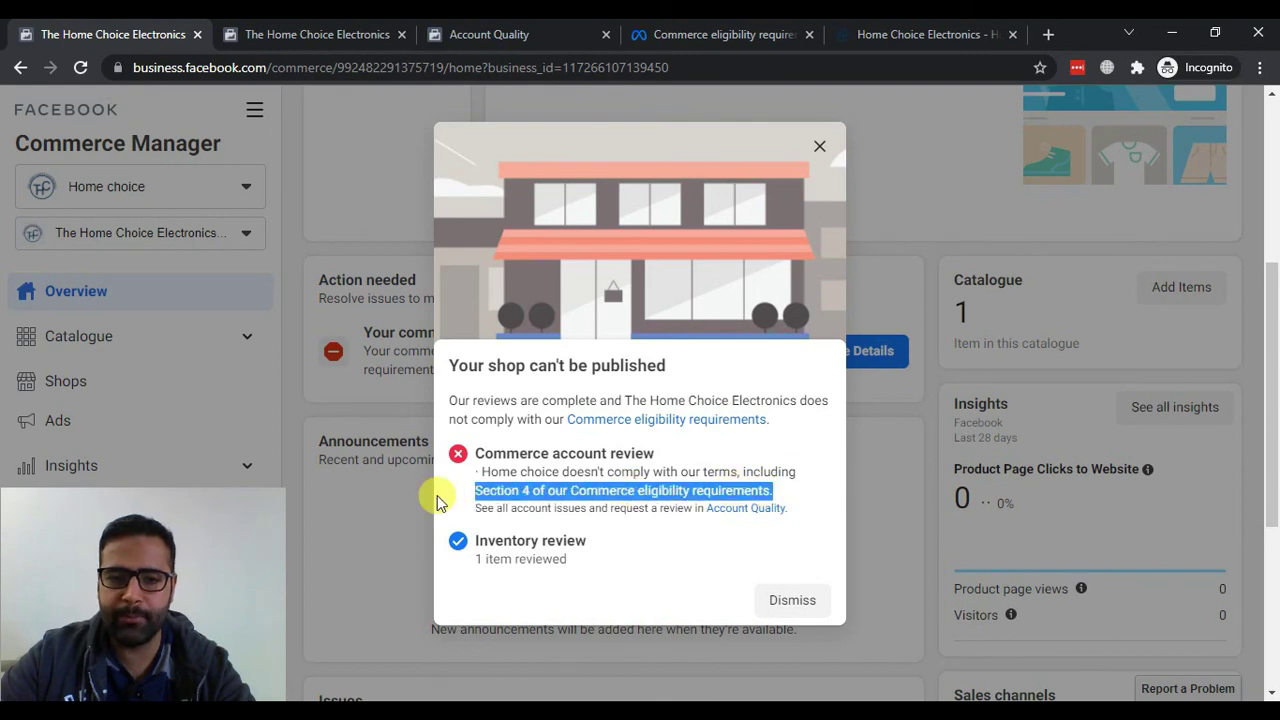
left_click(734, 513)
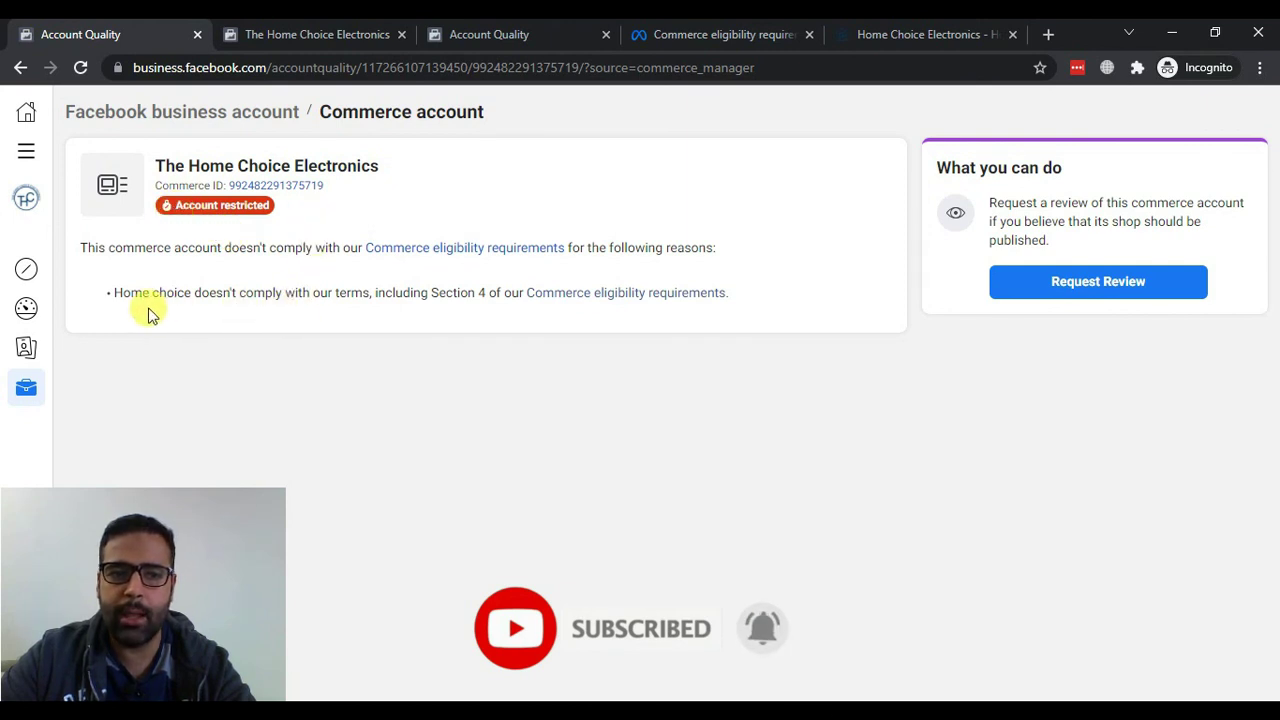
Review the restriction reason and open the linked Commerce eligibility requirements in a new tab
left_click_drag(729, 292, 206, 294)
left_click(503, 317)
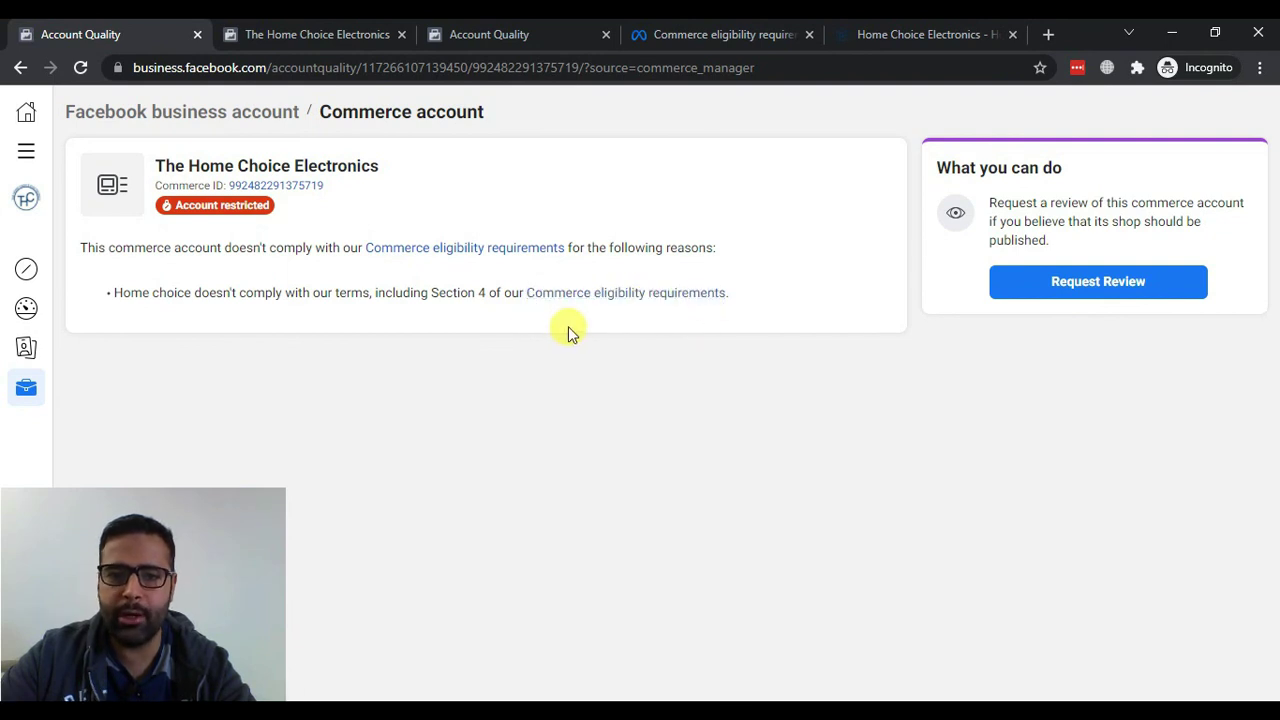
right_click(636, 295)
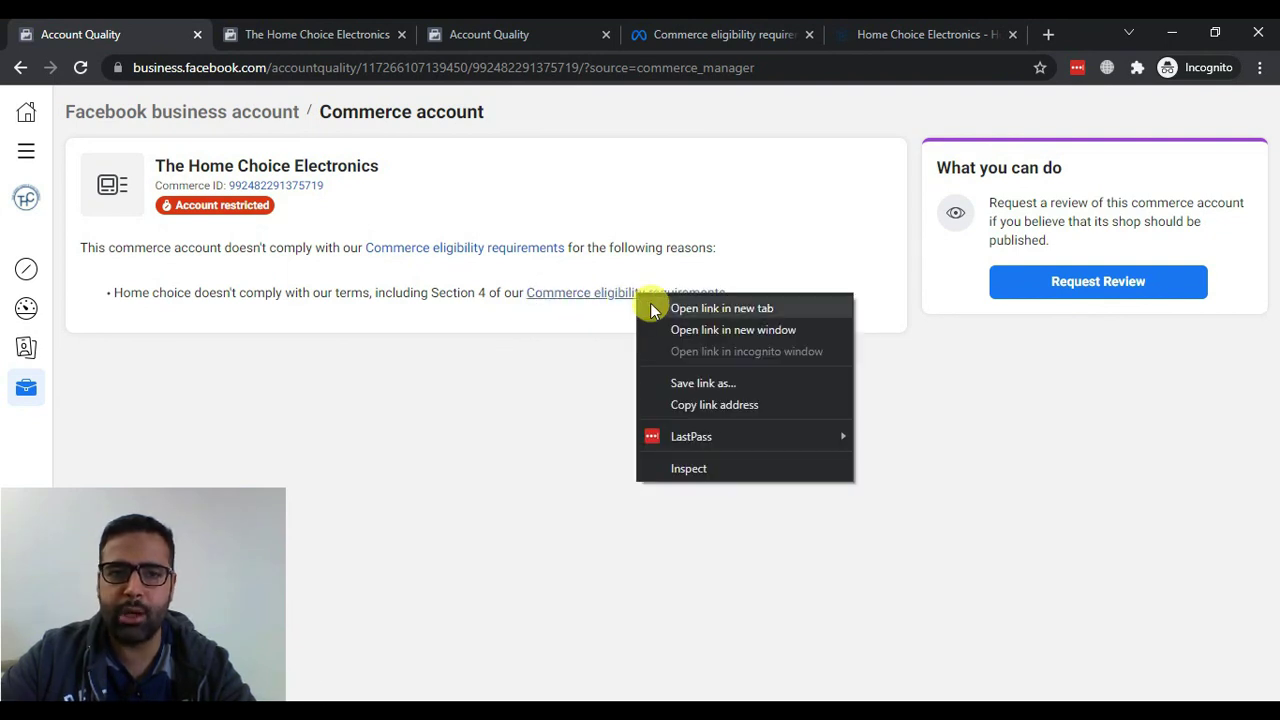
left_click(721, 308)
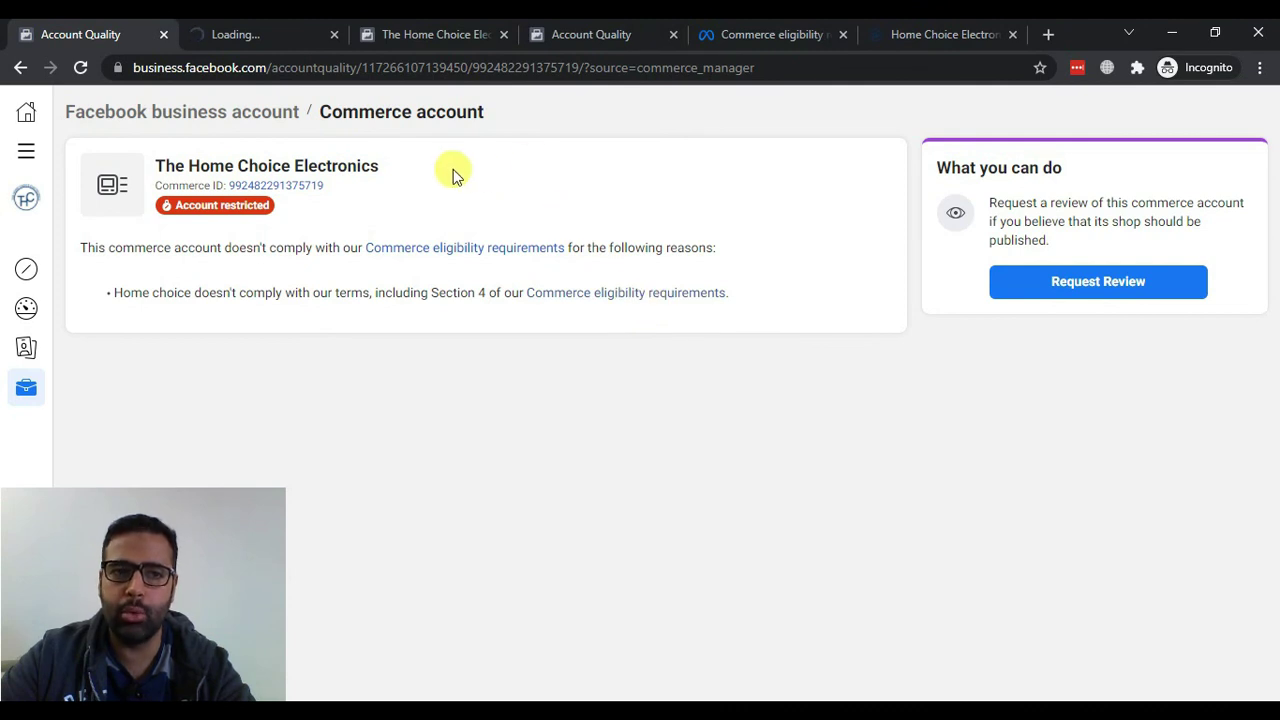
left_click(271, 35)
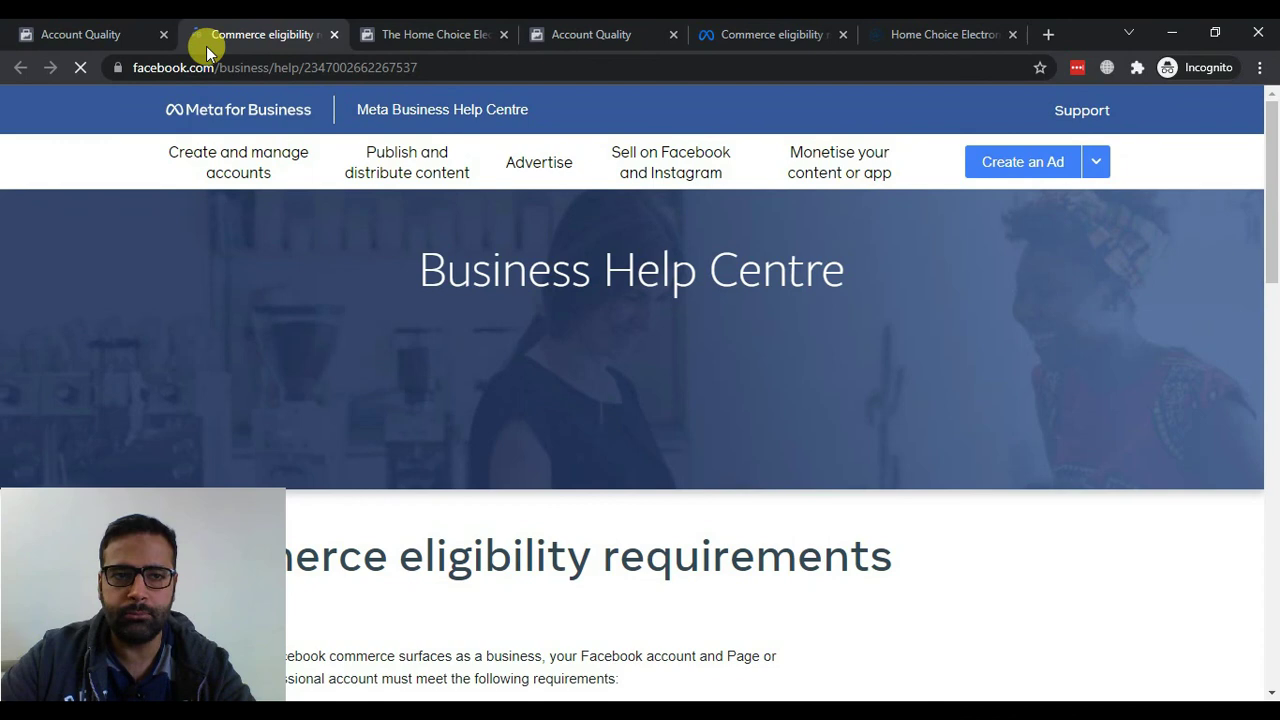
Expand section 4, Demonstrate trustworthiness, in the eligibility requirements and read its text
scroll(634, 214, "down", 7)
scroll(600, 286, "up", 2)
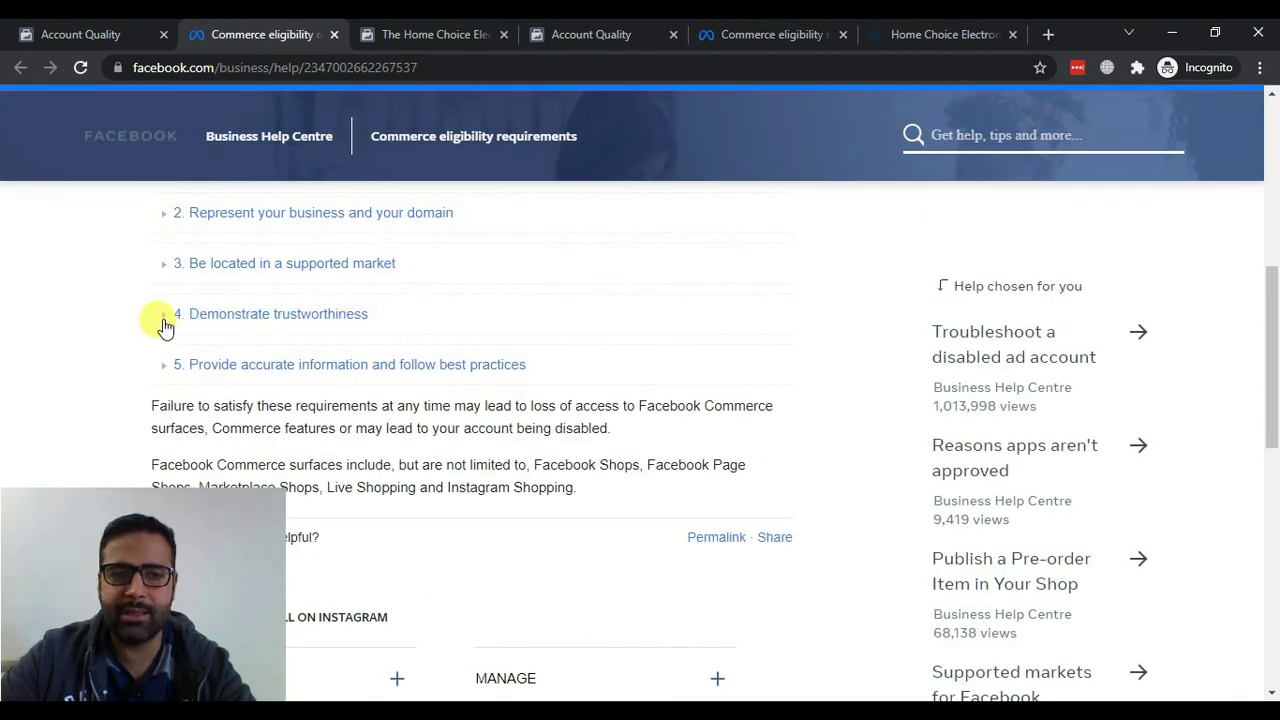
left_click(166, 318)
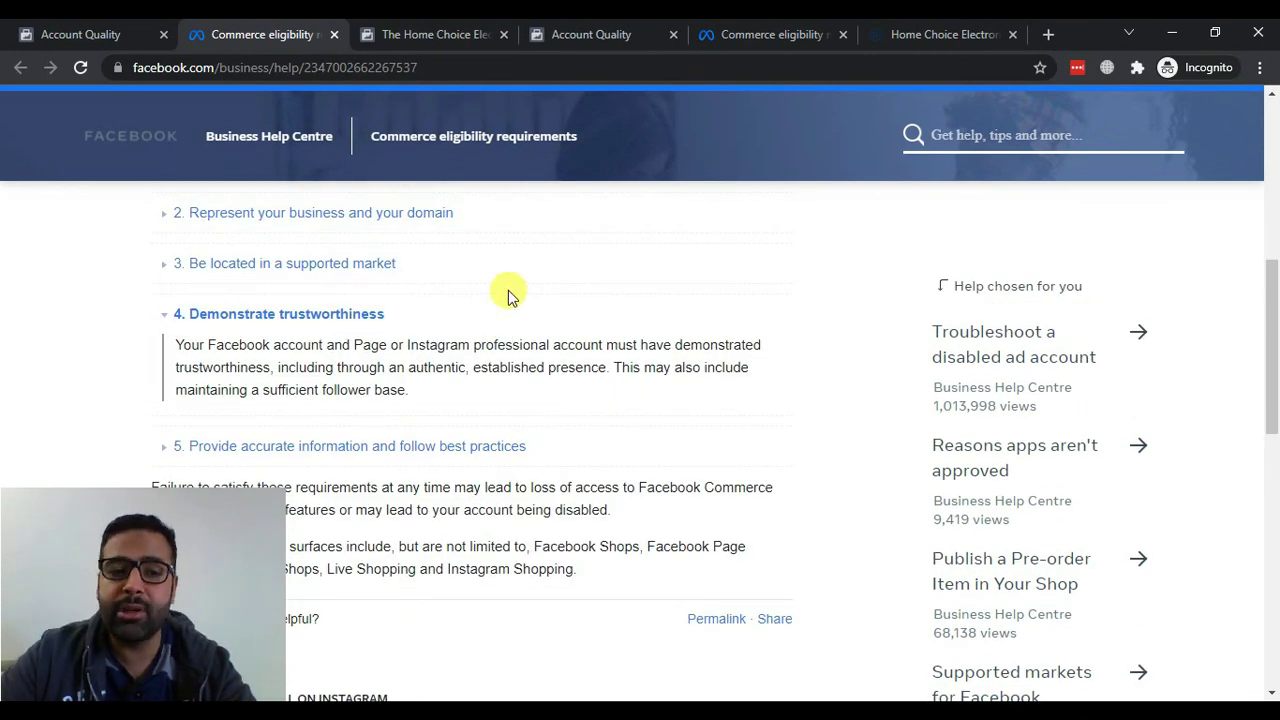
left_click_drag(437, 398, 176, 348)
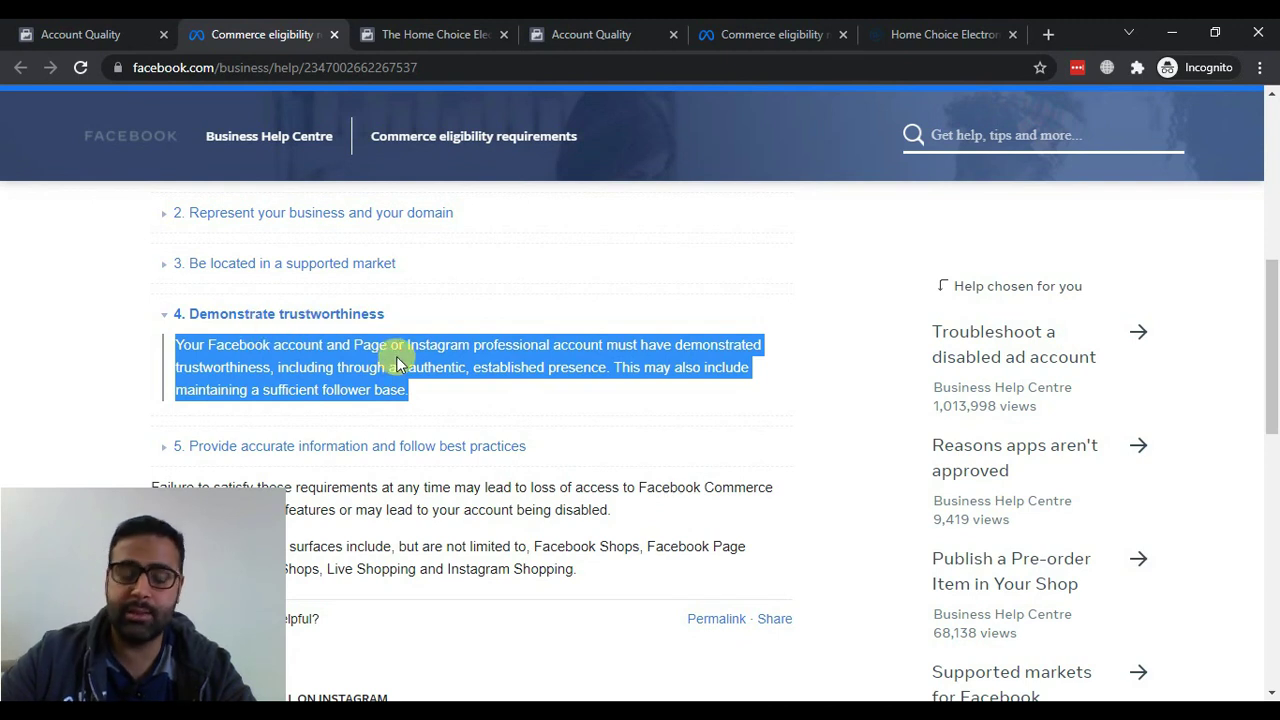
left_click(518, 380)
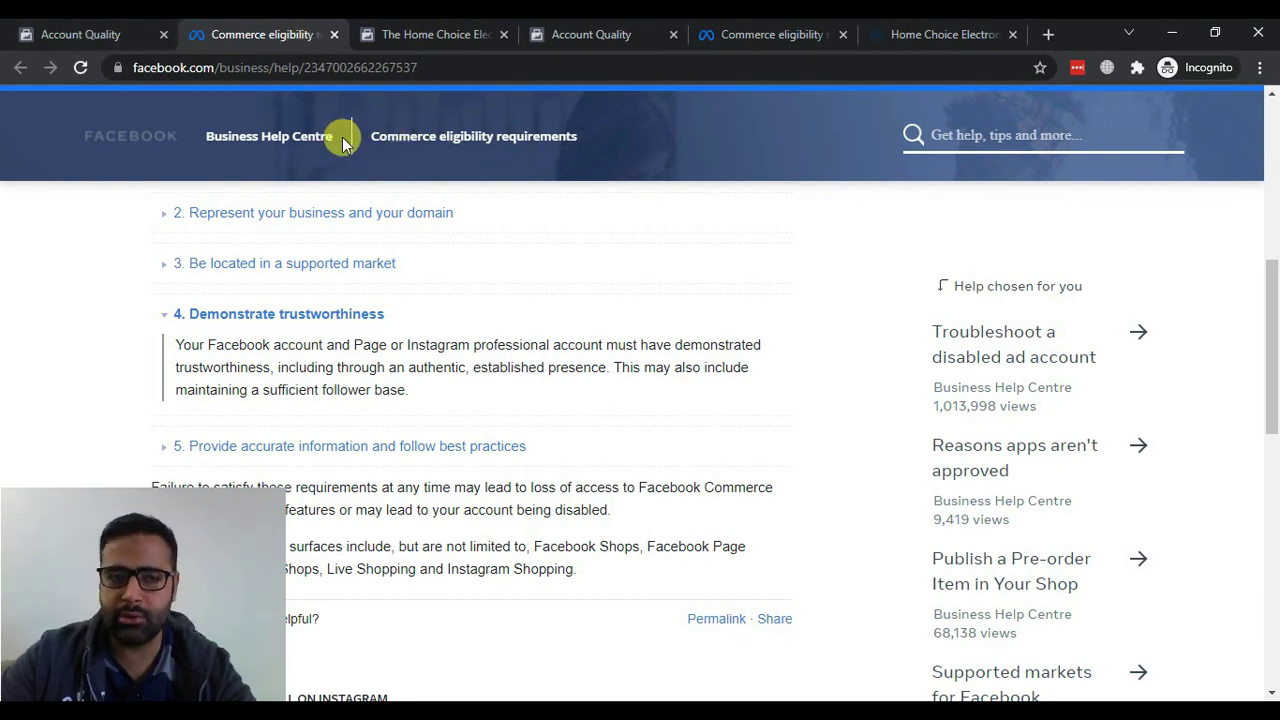
Start a review request for the restricted commerce account and go to its additional information field
left_click(110, 38)
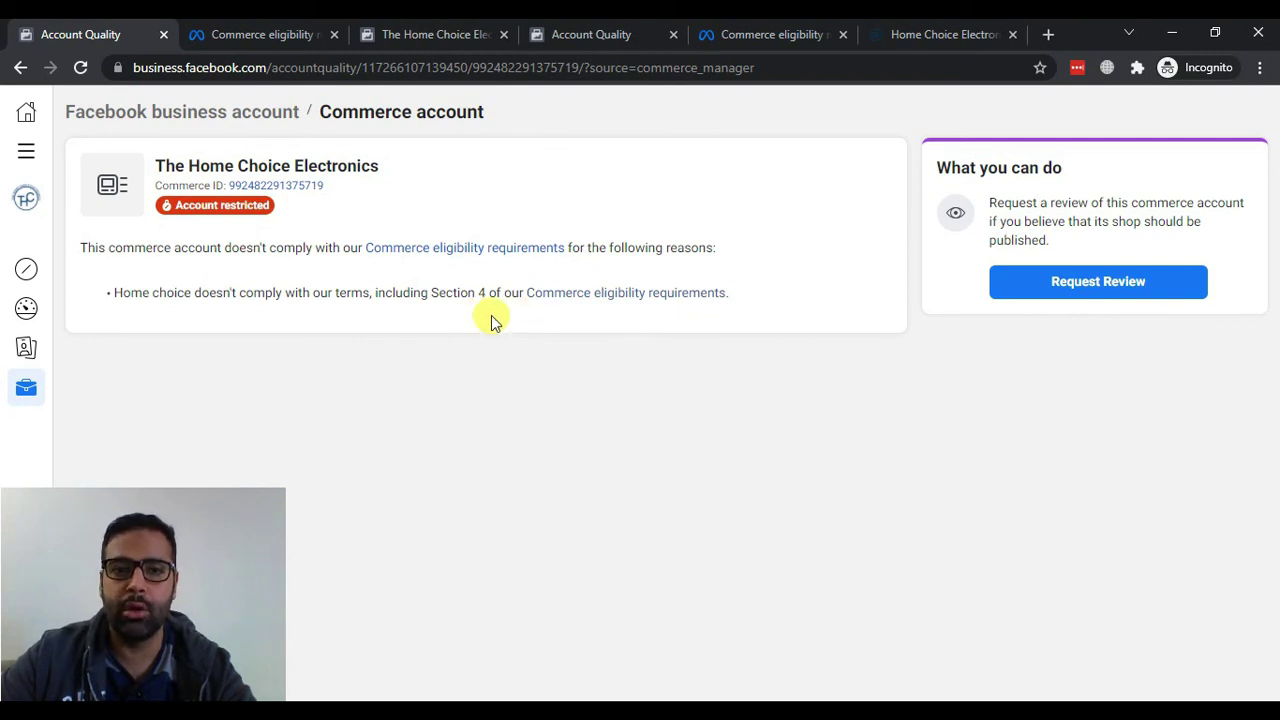
left_click(1060, 285)
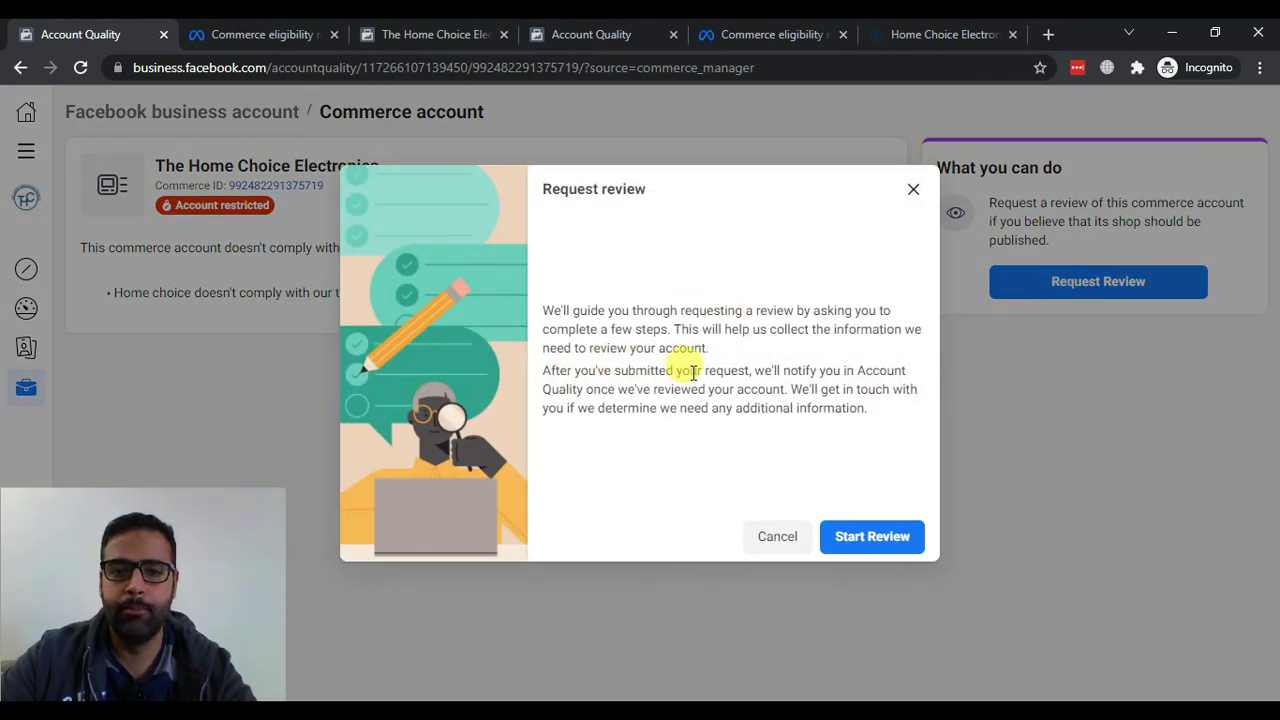
left_click(902, 544)
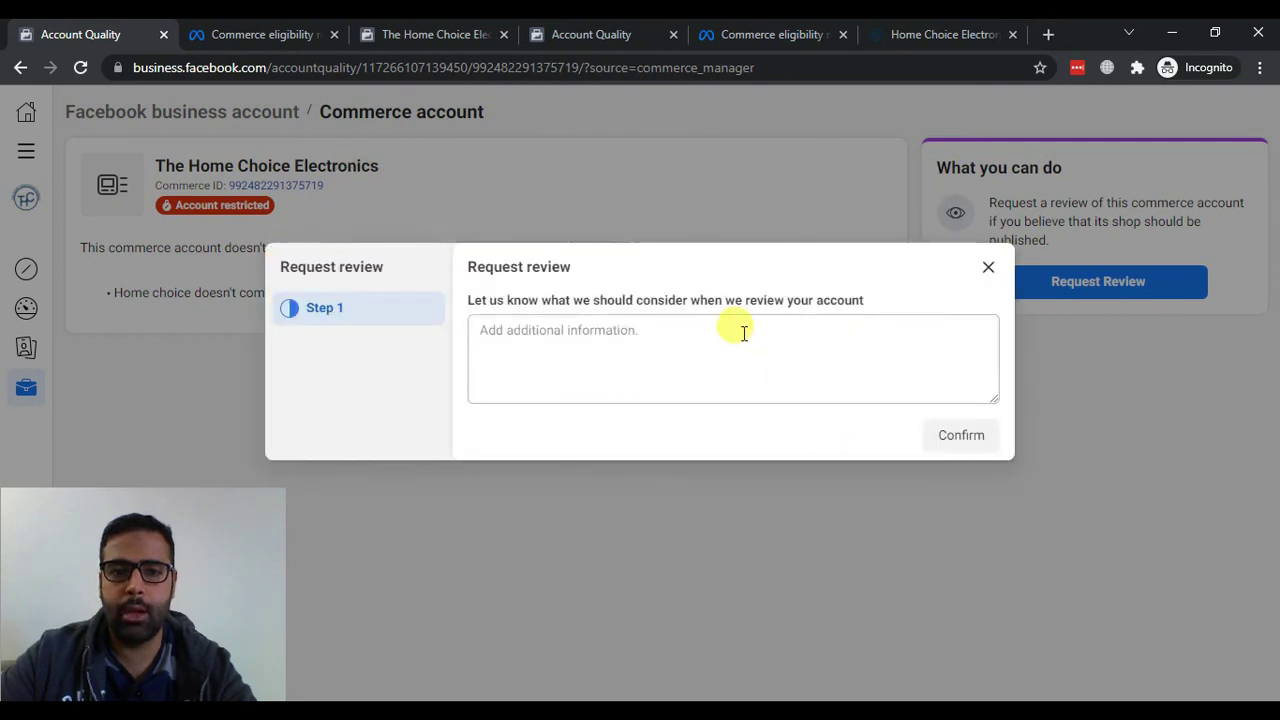
left_click(743, 331)
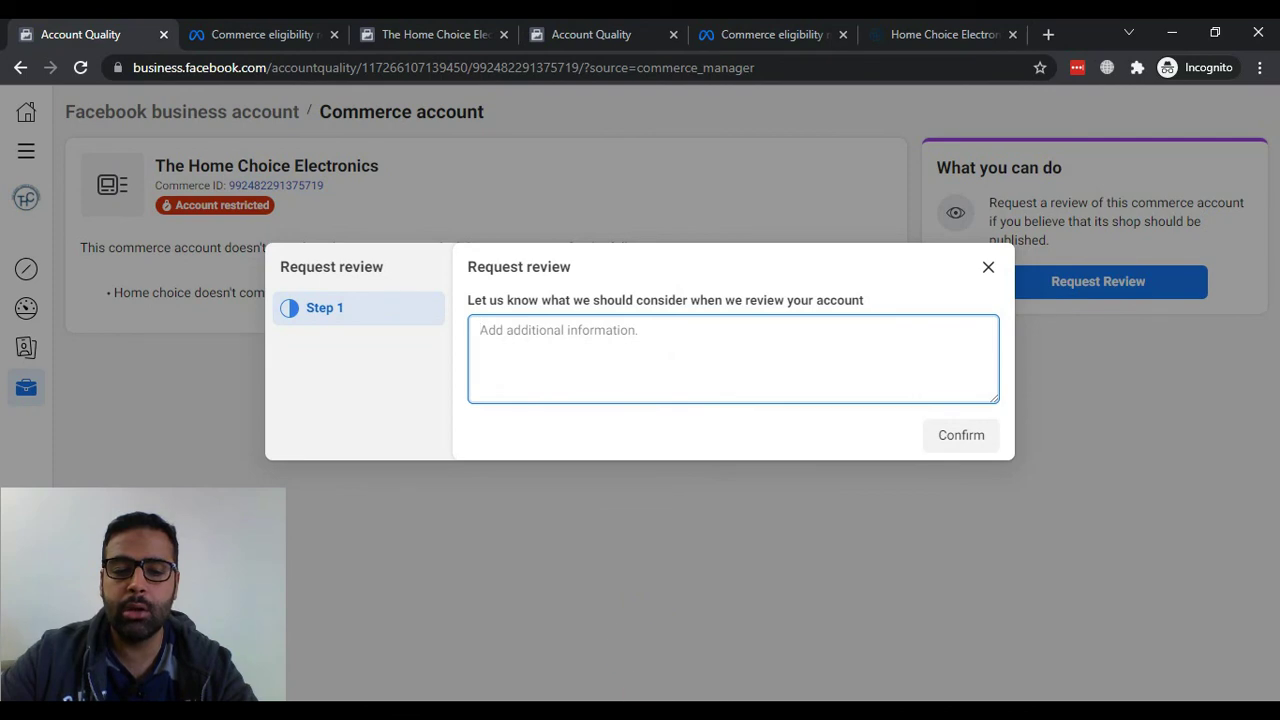
Switch to Notepad and read through the prepared message, covering the quoted policy error, the physical store's map link and the policy compliance statement
left_click(645, 705)
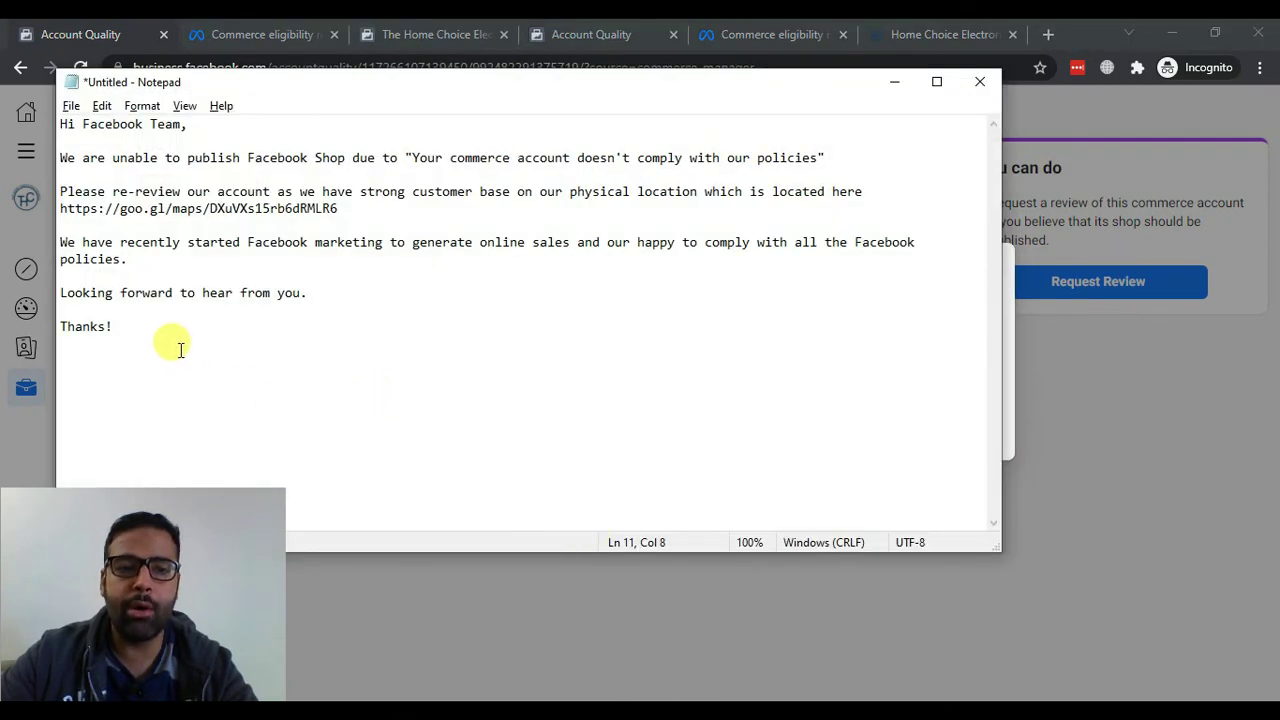
left_click_drag(171, 358, 34, 114)
left_click(286, 357)
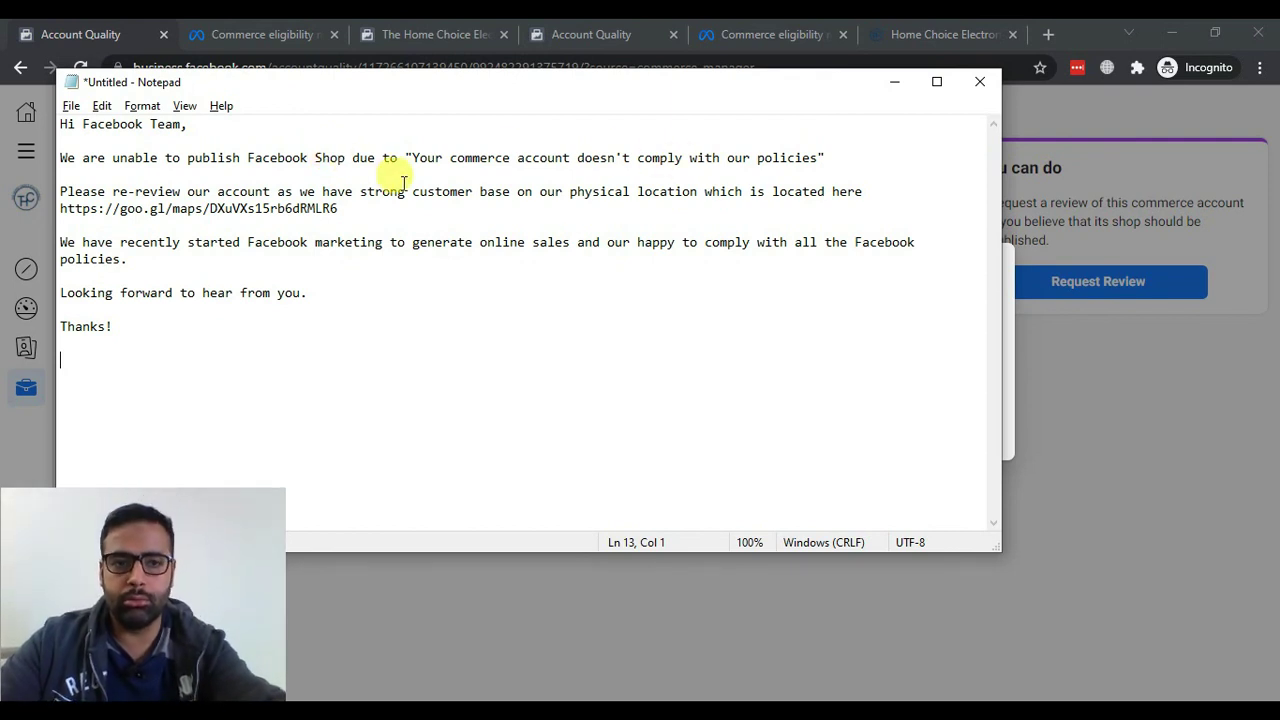
left_click_drag(413, 158, 808, 158)
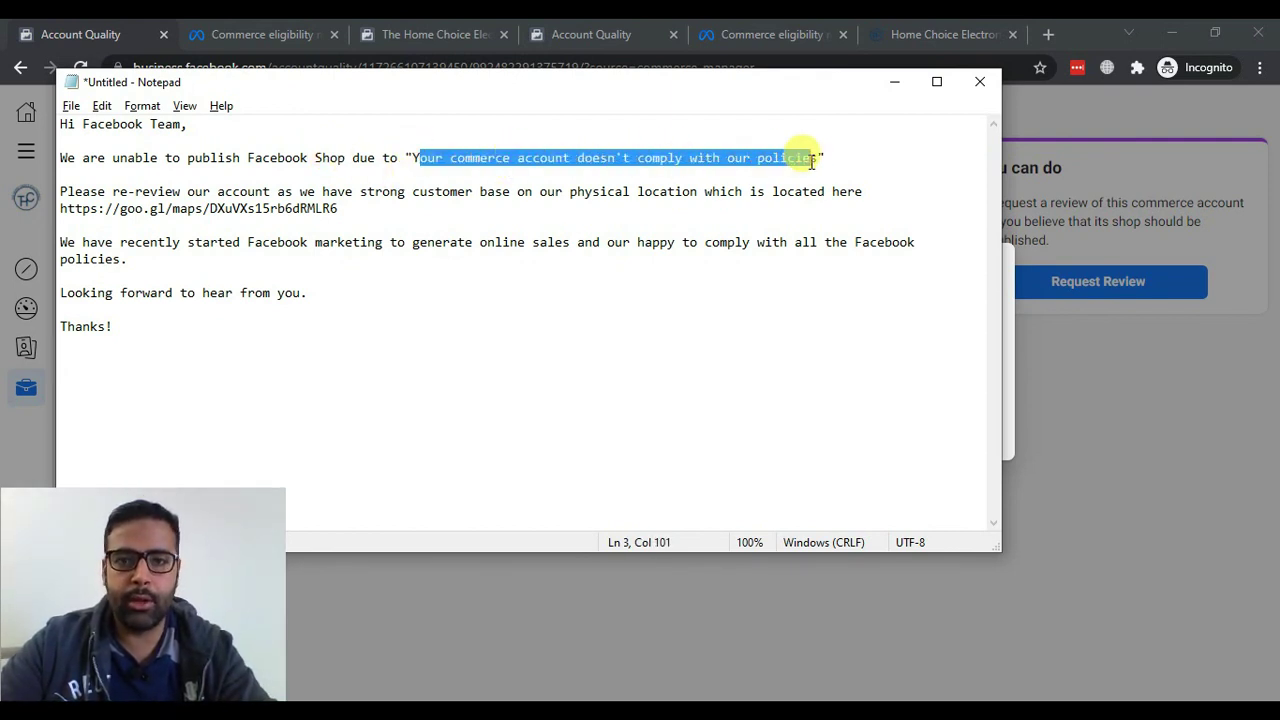
left_click(652, 191)
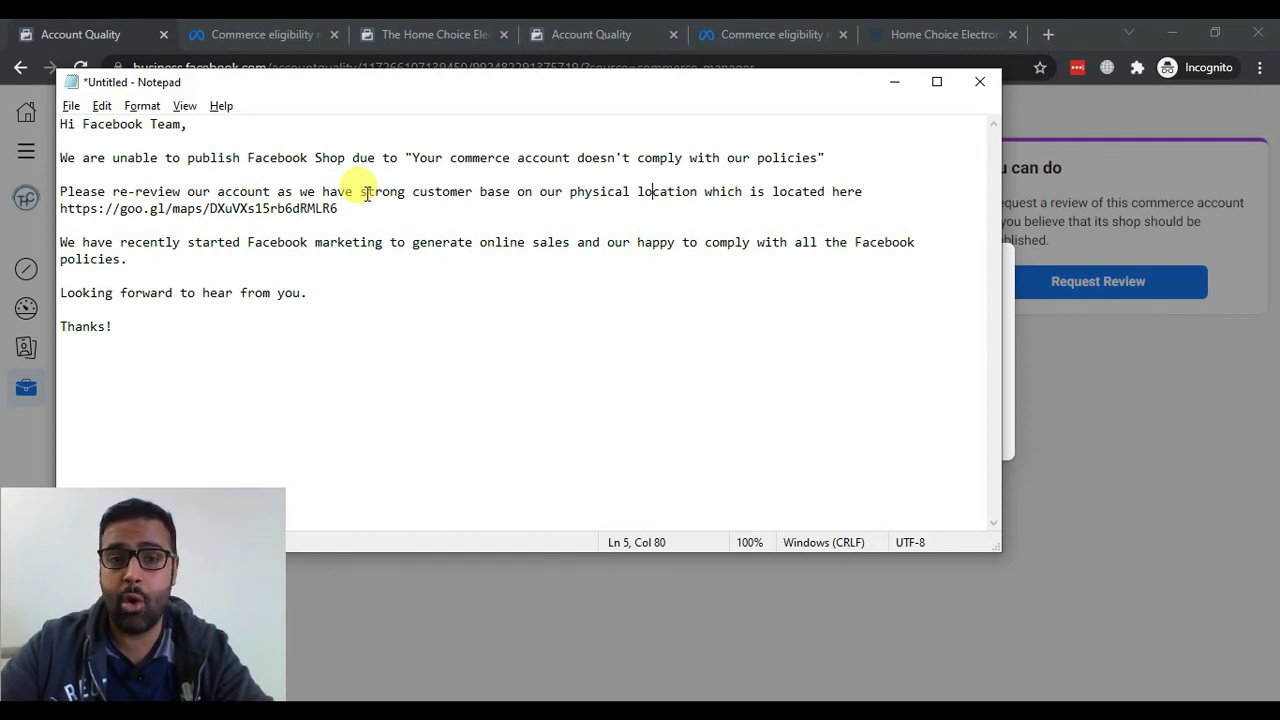
left_click_drag(371, 207, 52, 173)
left_click(190, 237)
left_click_drag(345, 209, 52, 206)
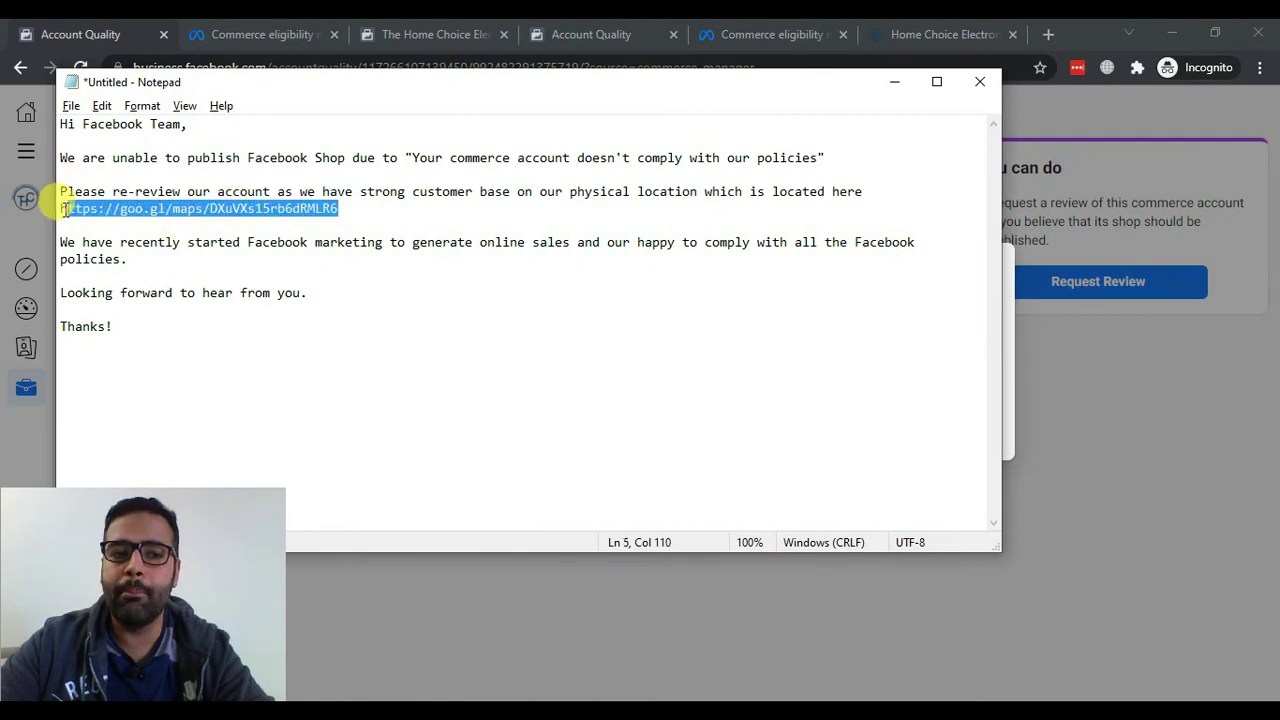
left_click(139, 230)
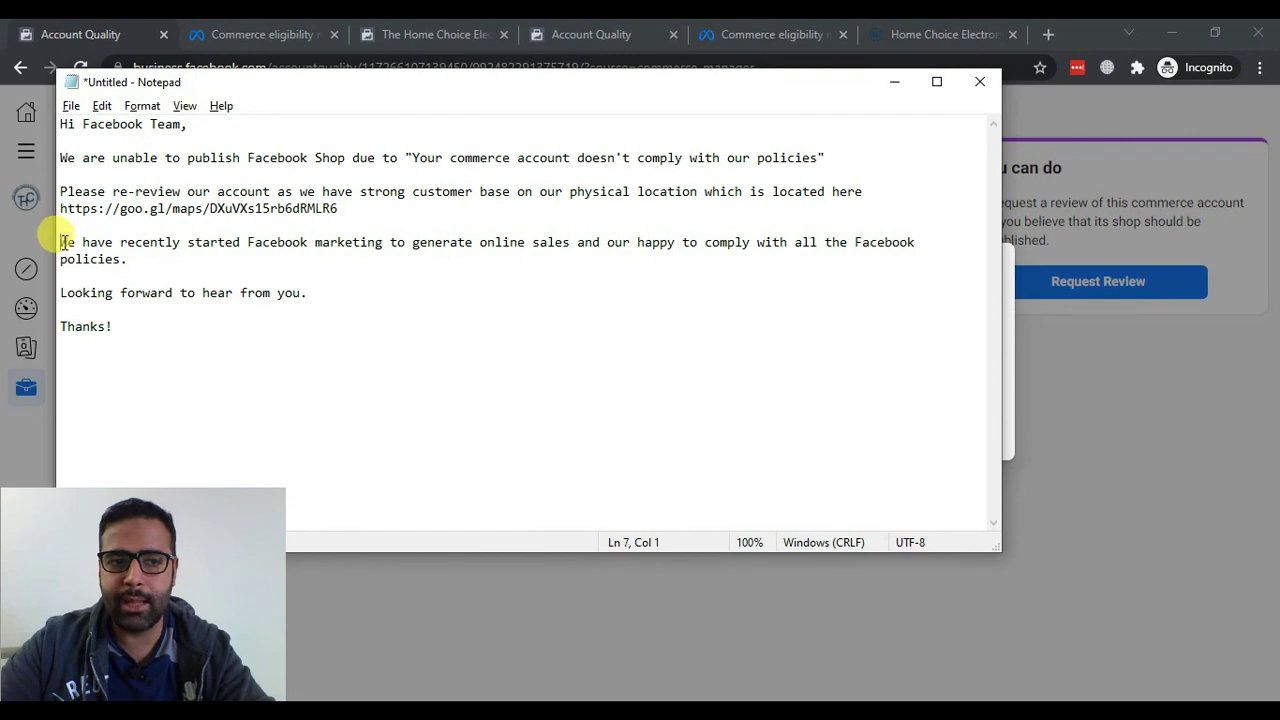
left_click_drag(60, 242, 128, 257)
left_click(414, 276)
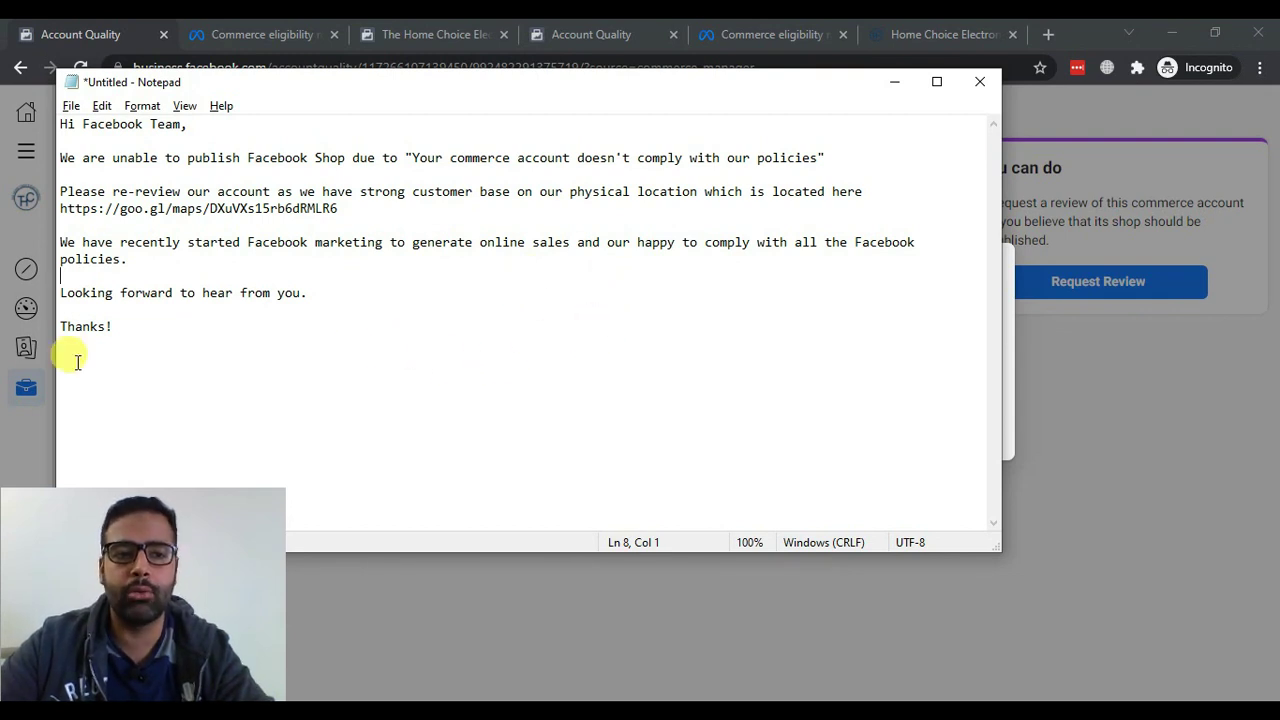
Copy the whole prepared message from Notepad into the review request's additional information field and submit the request
left_click_drag(130, 352, 33, 129)
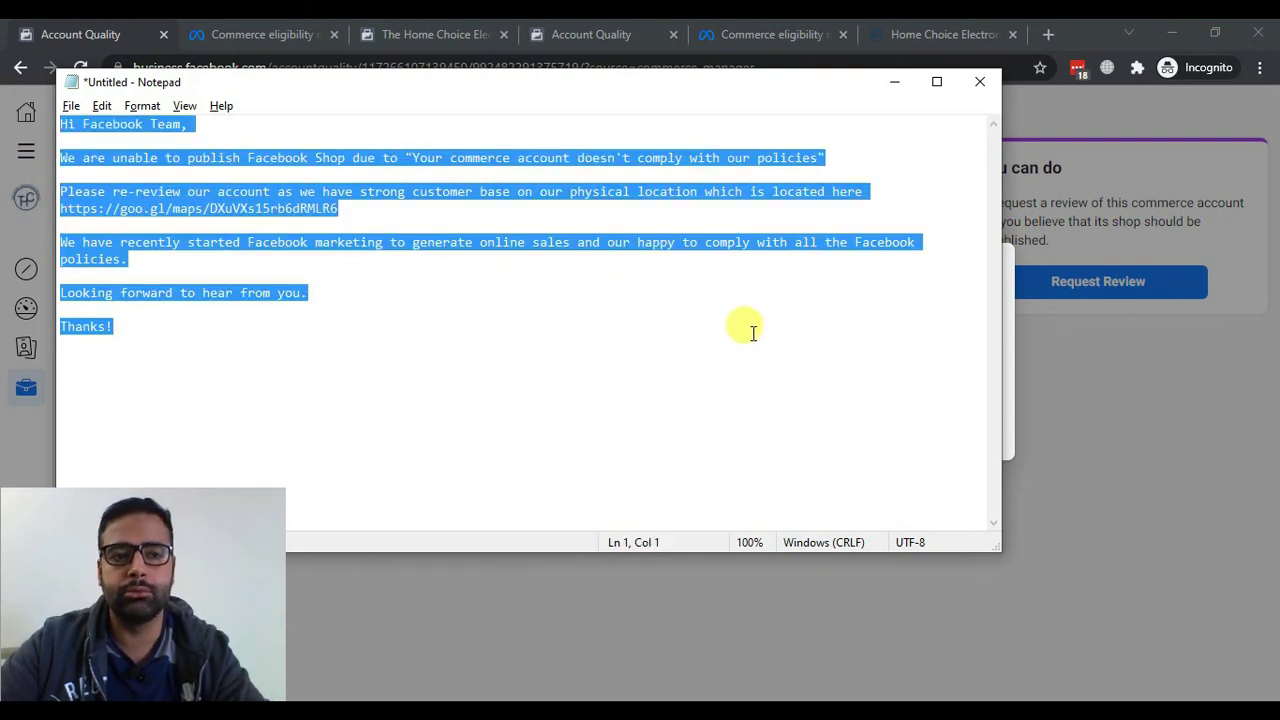
left_click(894, 82)
key("ctrl+v")
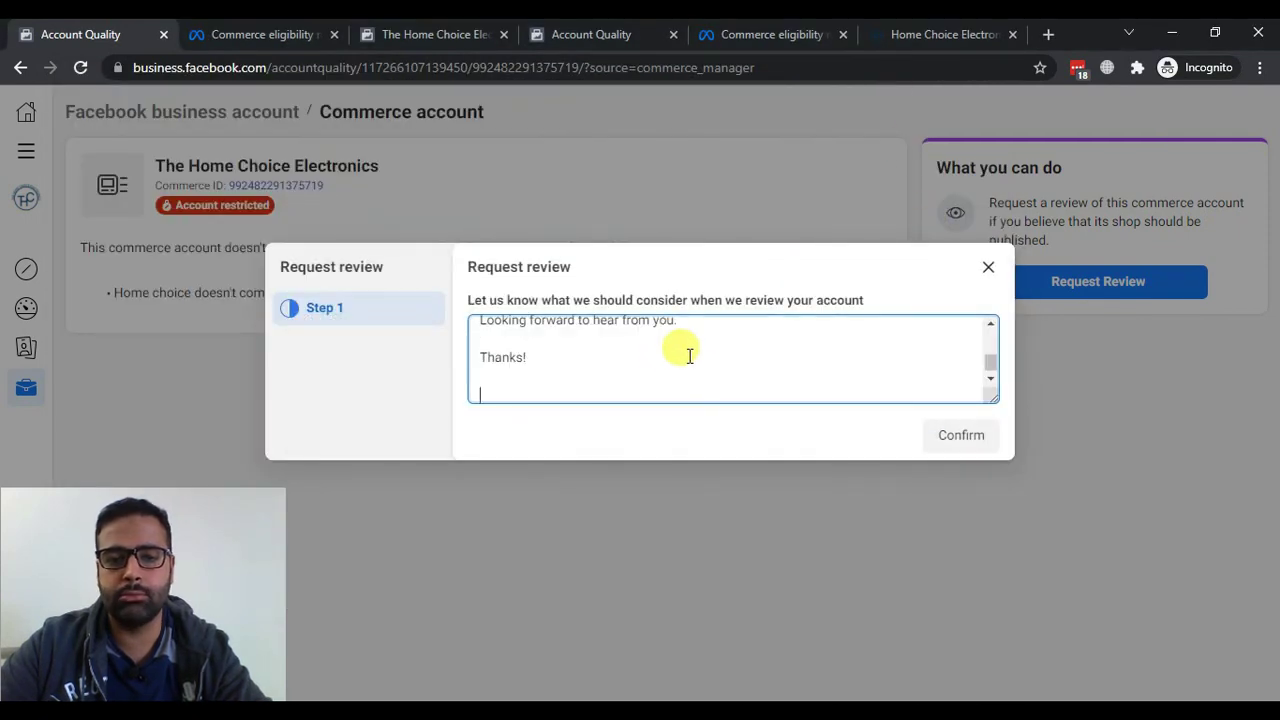
left_click(968, 440)
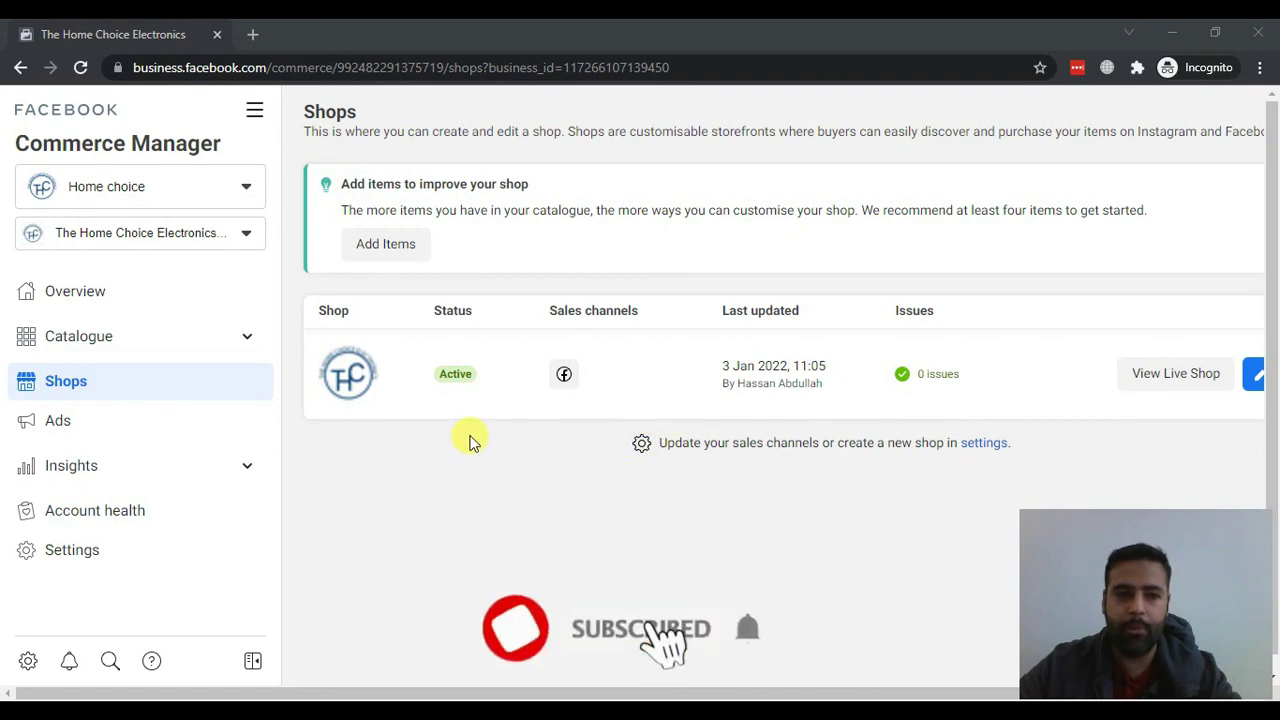
Check the shop's status in the Shops list of Commerce Manager
mouse_move(442, 368)
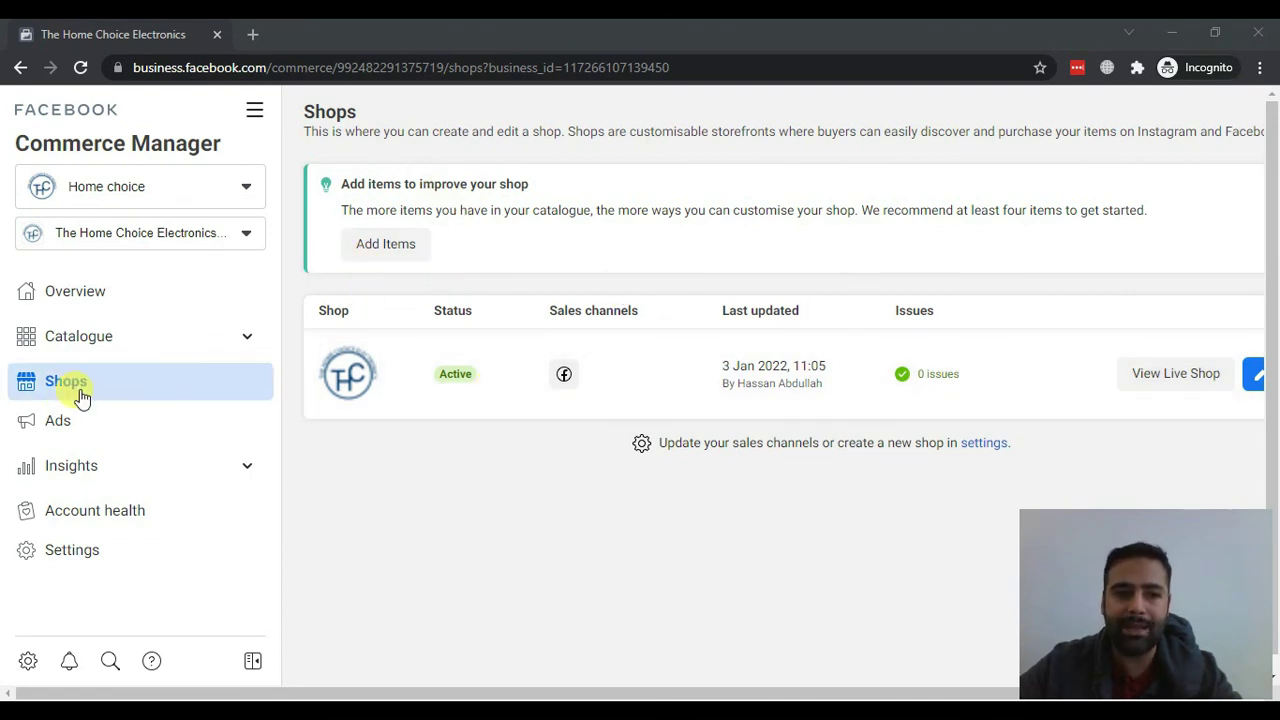
double_click(440, 310)
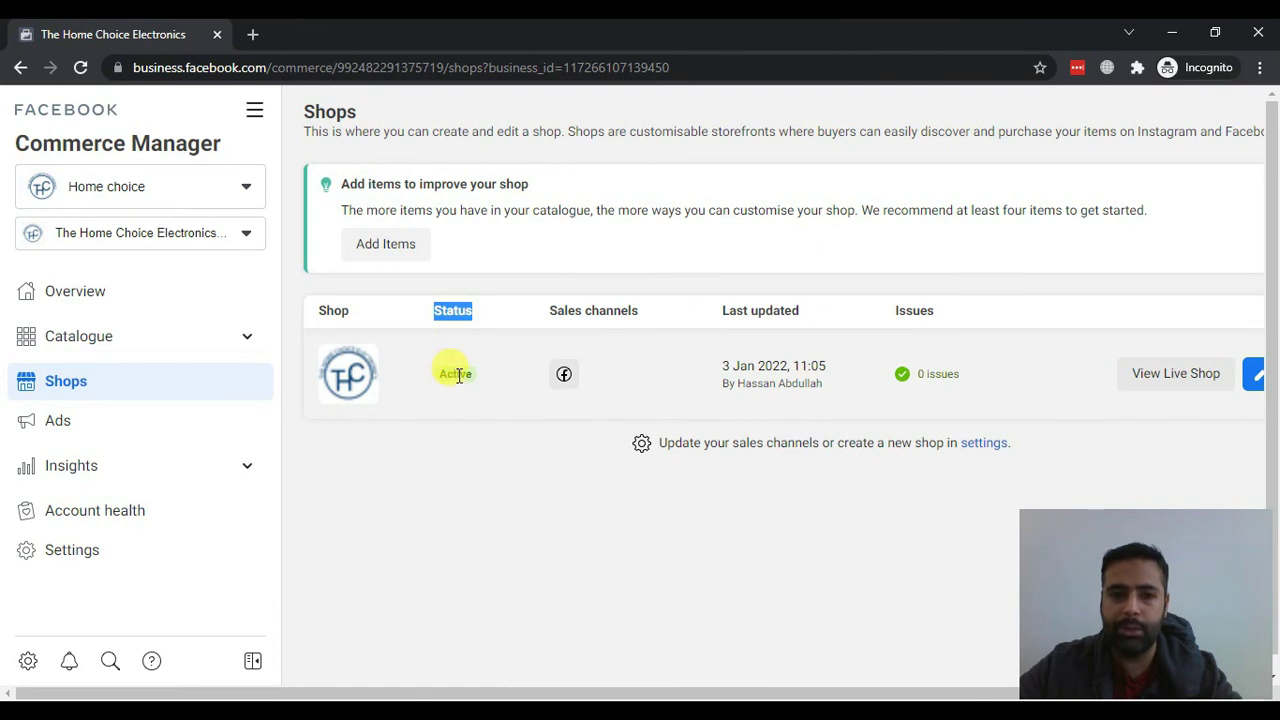